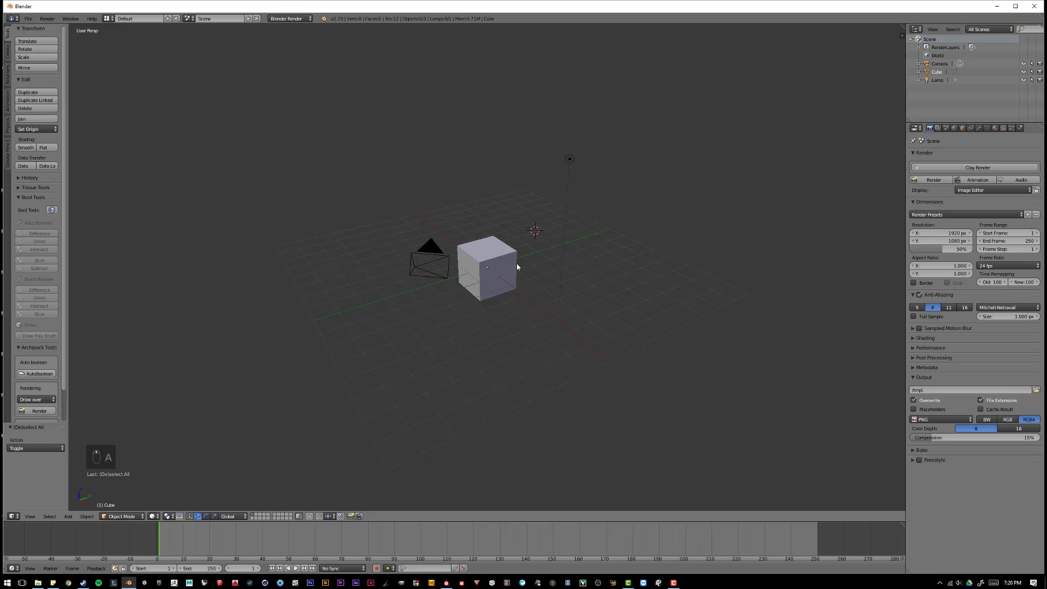
Select the cube, the lamp and finally the camera one after another in Object Mode
{"action": "scroll", "coordinate": [515, 254], "scroll_direction": "up", "scroll_amount": 2}
{"action": "middle_click_drag", "start_coordinate": [515, 254], "coordinate": [461, 270]}
{"action": "left_click", "coordinate": [478, 254]}
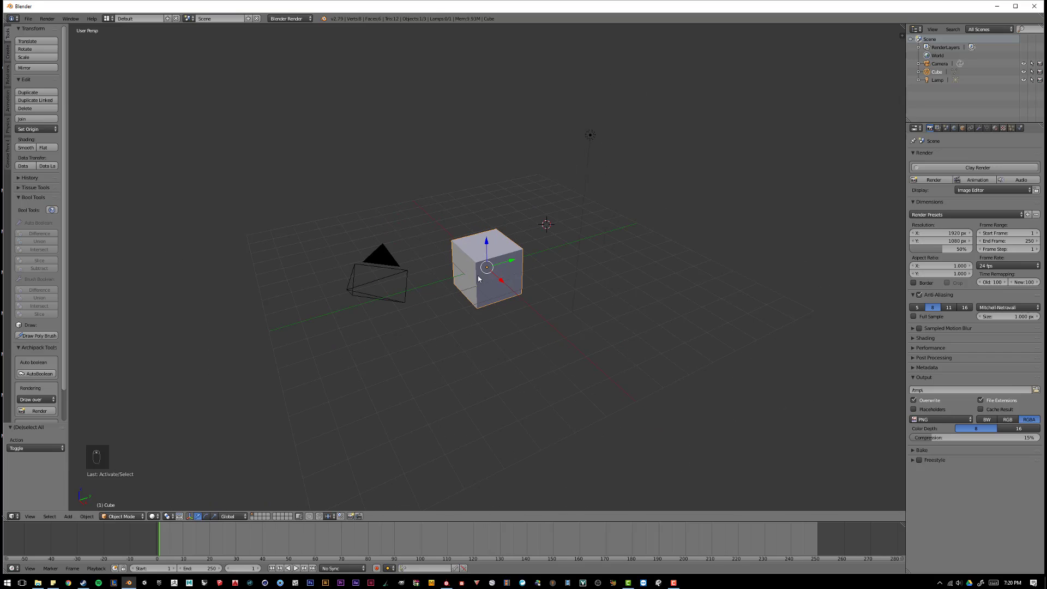
{"action": "right_click", "coordinate": [595, 132]}
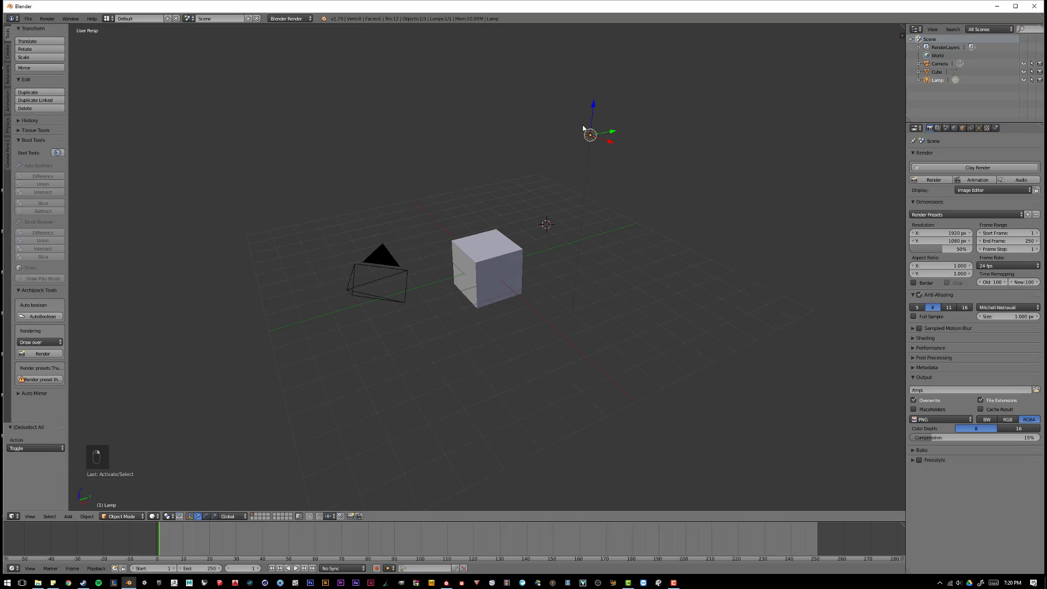
{"action": "right_click", "coordinate": [385, 259]}
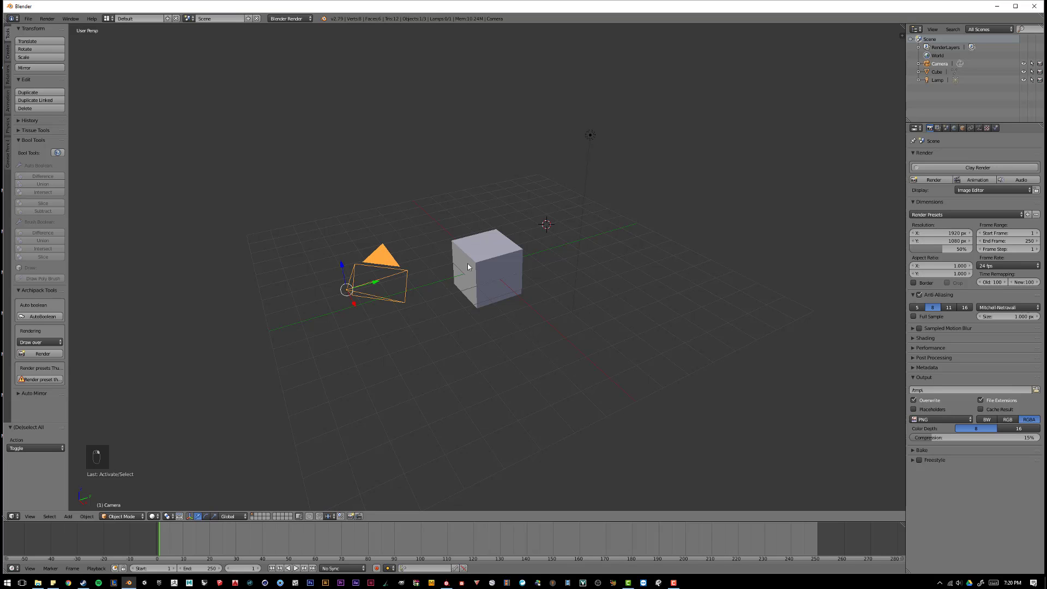
Move the selected camera freehand by about -4.57 in X, -1.45 in Y and 0.43 in Z
{"action": "middle_click_drag", "start_coordinate": [415, 219], "coordinate": [340, 327]}
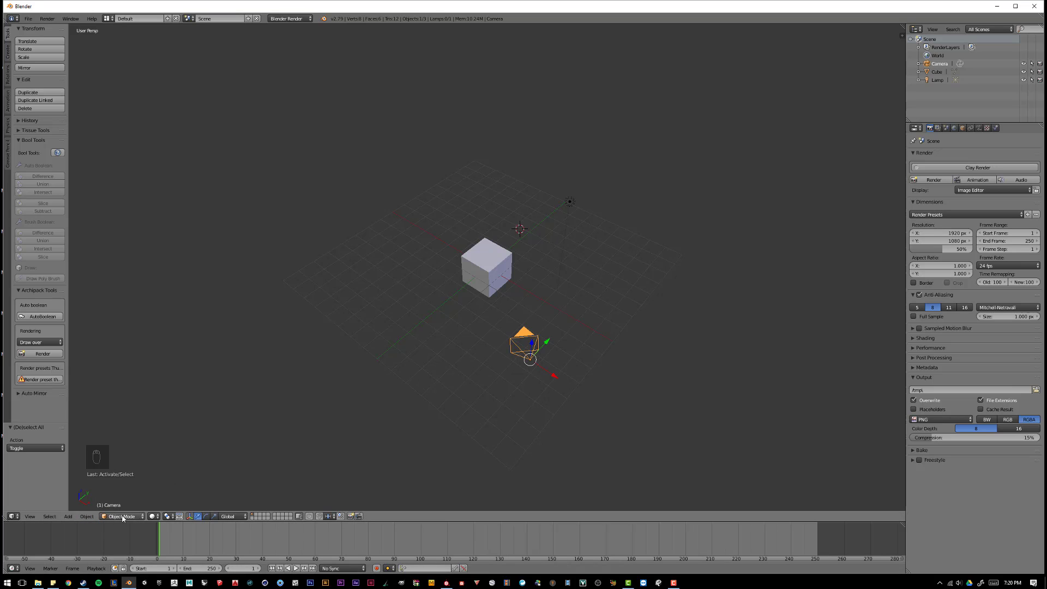
{"action": "middle_click_drag", "start_coordinate": [487, 262], "coordinate": [505, 257]}
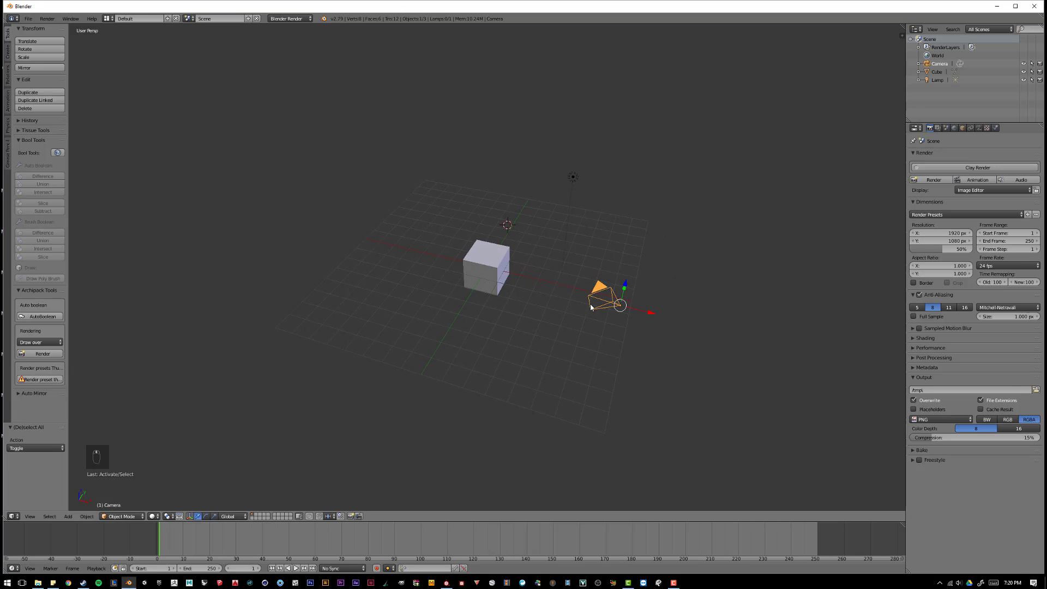
{"action": "key", "text": "g"}
{"action": "left_click", "coordinate": [469, 289]}
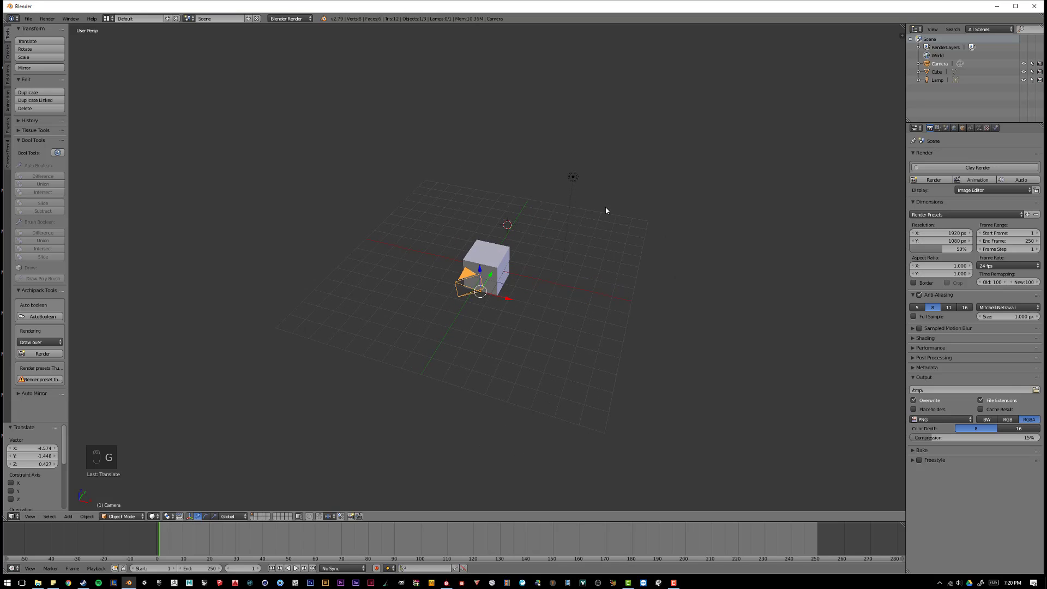
Select the lamp and move it freehand by about -8.08 in X, 4.96 in Y and 0.54 in Z
{"action": "right_click", "coordinate": [574, 176]}
{"action": "middle_click_drag", "start_coordinate": [577, 180], "coordinate": [480, 222]}
{"action": "key", "text": "g"}
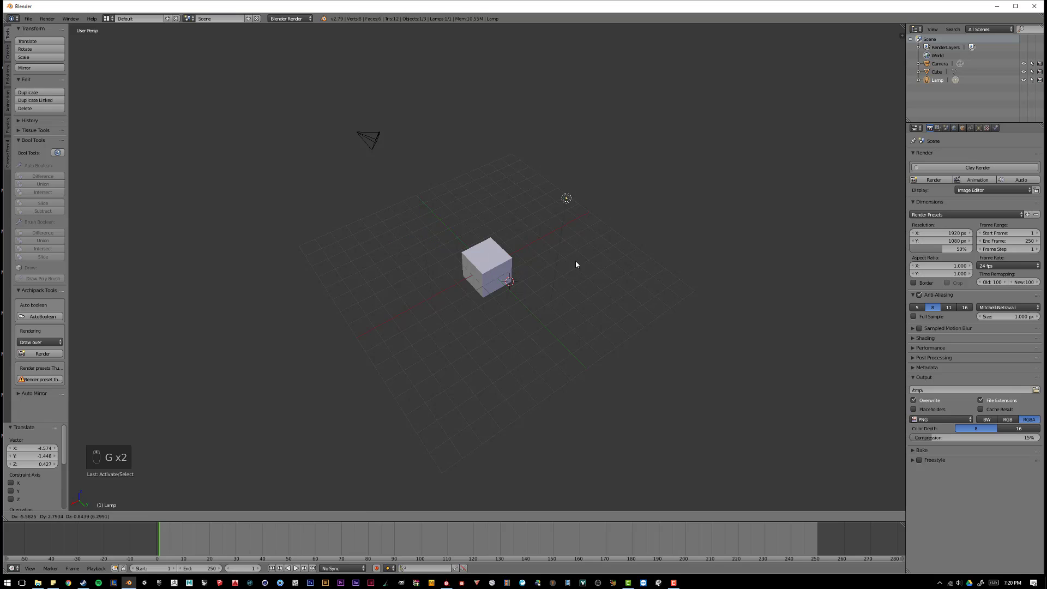
{"action": "left_click", "coordinate": [655, 270]}
Select the cube and view it from the front
{"action": "mouse_move", "coordinate": [451, 264]}
{"action": "middle_mouse_down"}
{"action": "mouse_move", "coordinate": [508, 250]}
{"action": "mouse_move", "coordinate": [488, 262]}
{"action": "mouse_move", "coordinate": [383, 264]}
{"action": "mouse_move", "coordinate": [444, 267]}
{"action": "middle_mouse_up"}
{"action": "right_click", "coordinate": [479, 270]}
{"action": "scroll", "coordinate": [480, 270], "scroll_direction": "up", "scroll_amount": 6}
{"action": "scroll", "coordinate": [440, 262], "scroll_direction": "down", "scroll_amount": 5}
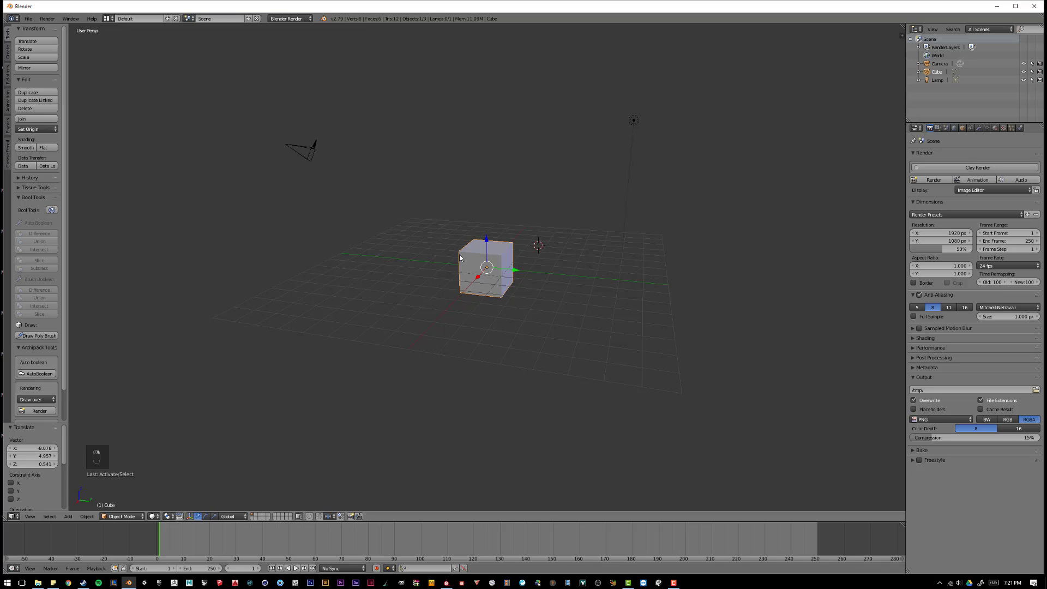
{"action": "middle_click_drag", "start_coordinate": [459, 257], "coordinate": [497, 261]}
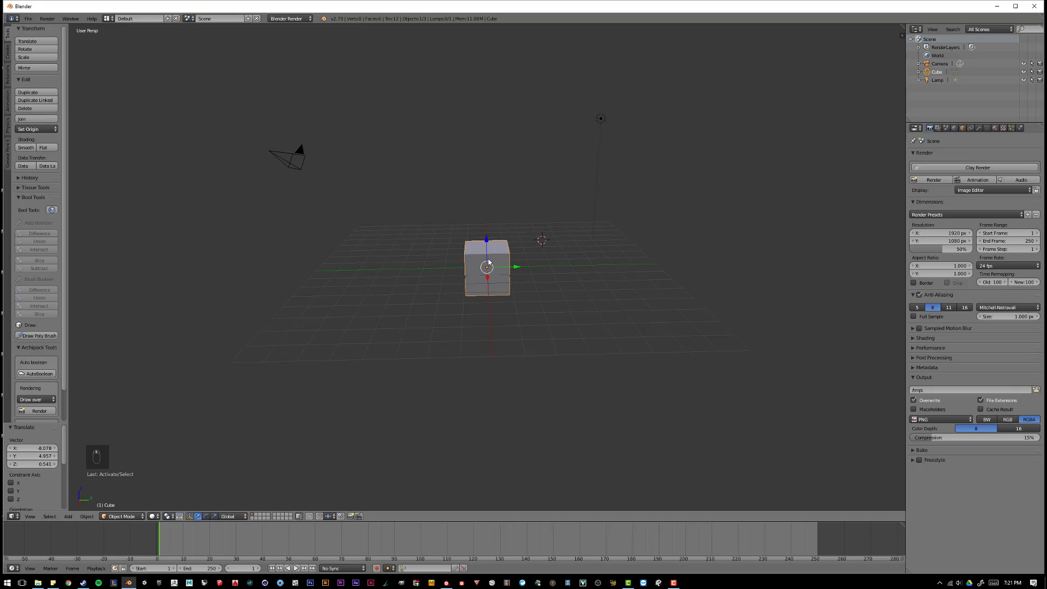
Switch the cube into Edit Mode, look at its mesh and return to Object Mode
{"action": "key", "text": "Tab"}
{"action": "scroll", "coordinate": [490, 262], "scroll_direction": "up", "scroll_amount": 4}
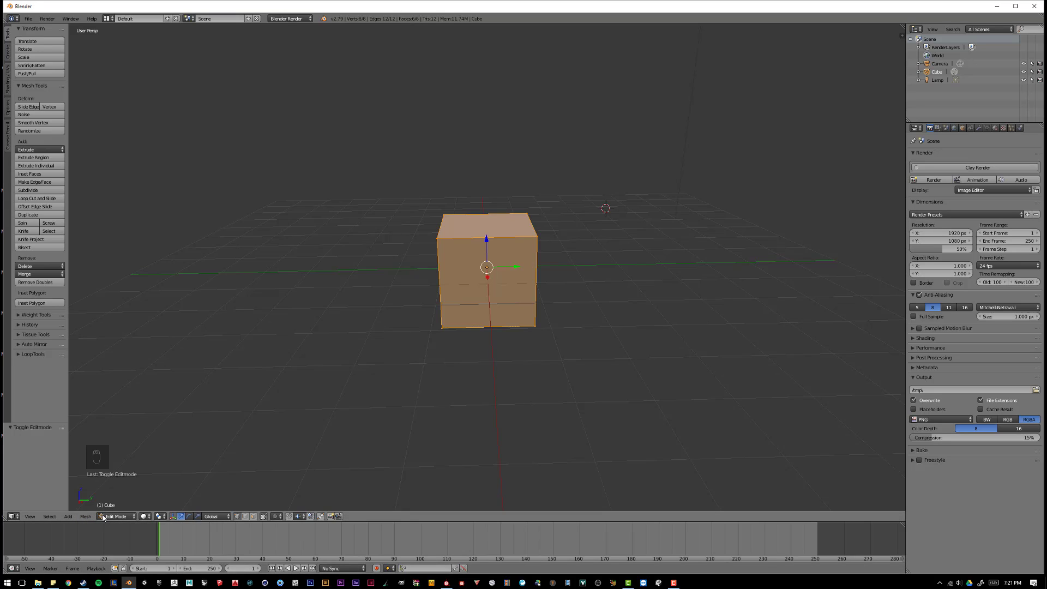
{"action": "scroll", "coordinate": [351, 346], "scroll_direction": "down", "scroll_amount": 4}
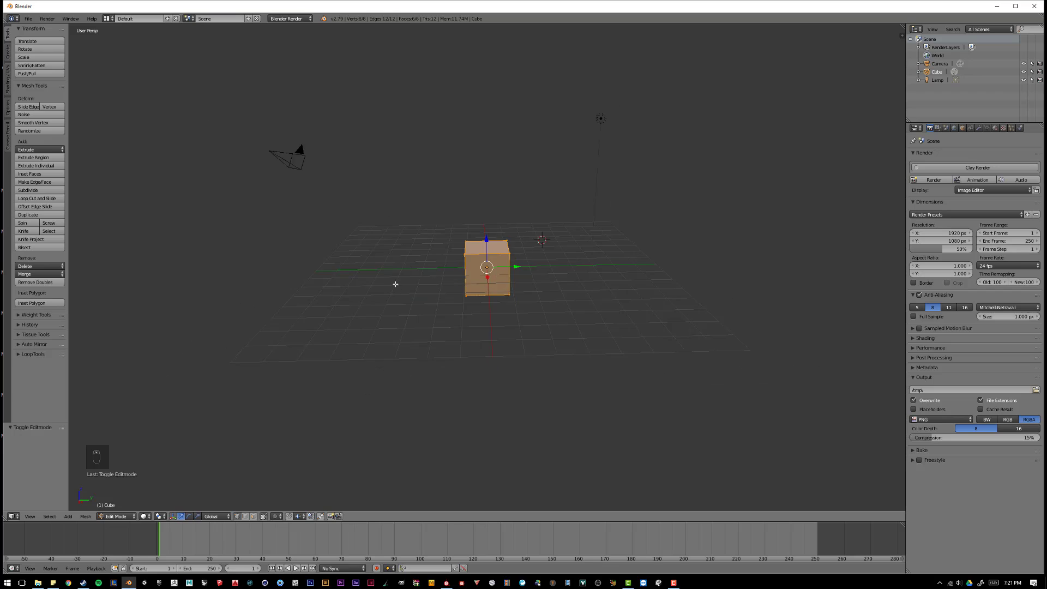
{"action": "middle_click_drag", "start_coordinate": [396, 284], "coordinate": [467, 225]}
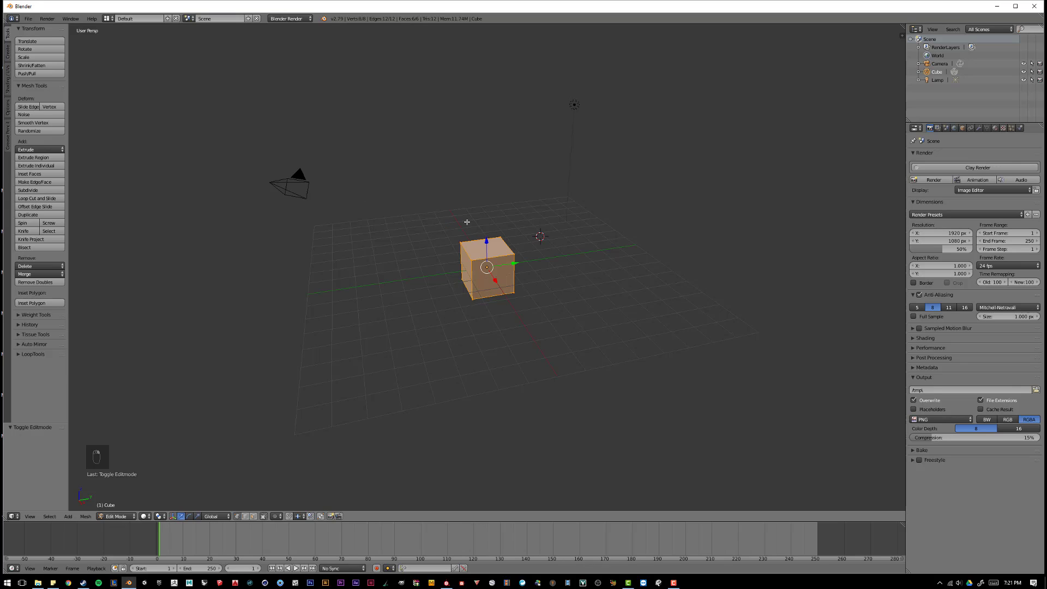
{"action": "middle_click_drag", "start_coordinate": [467, 222], "coordinate": [472, 207]}
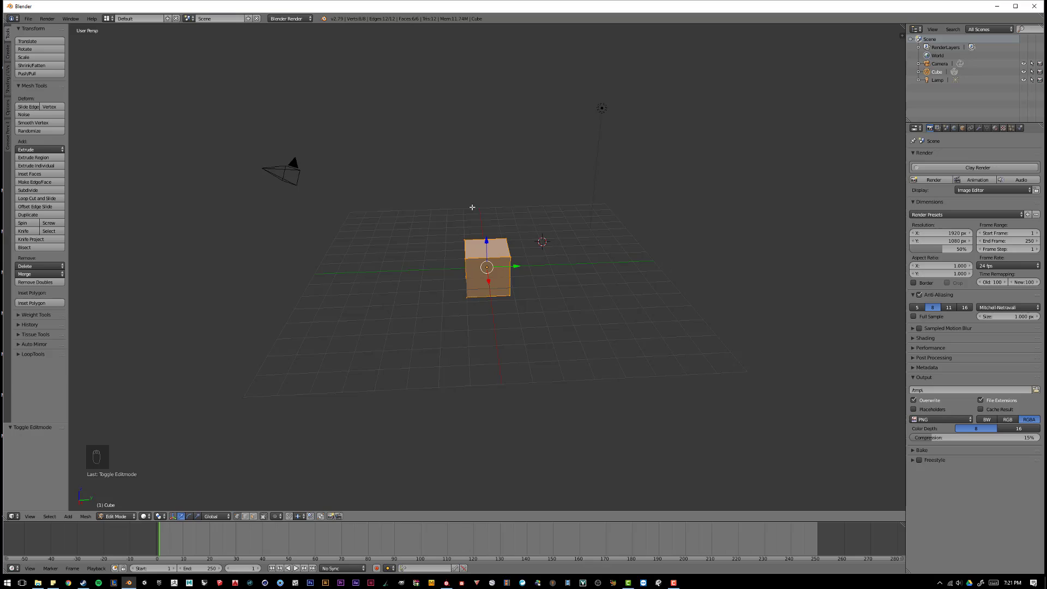
{"action": "key", "text": "Tab"}
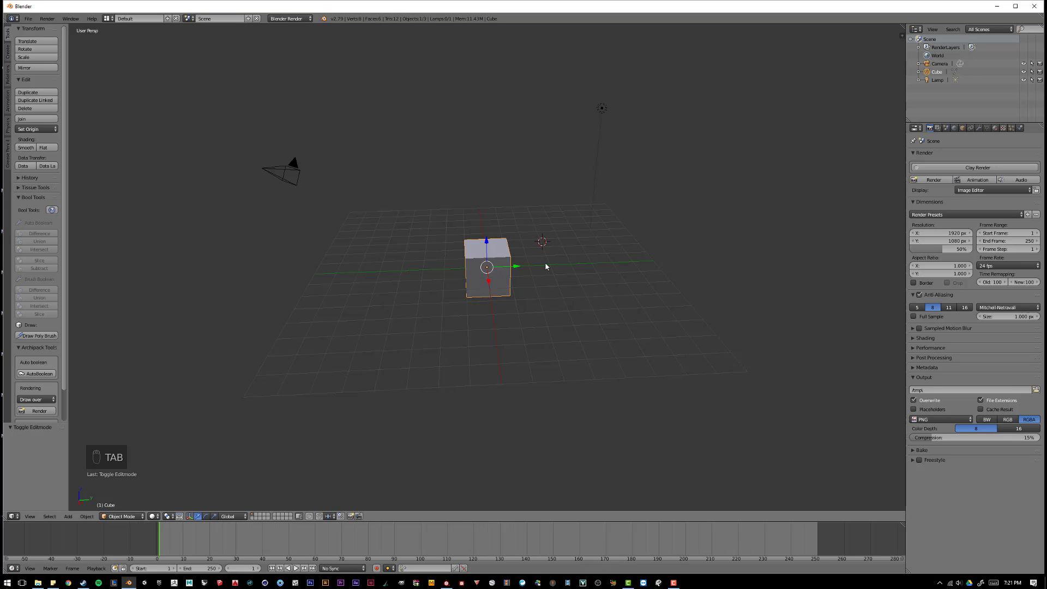
Add a second cube mesh at the 3D cursor beside the original cube
{"action": "key", "text": "shift+a"}
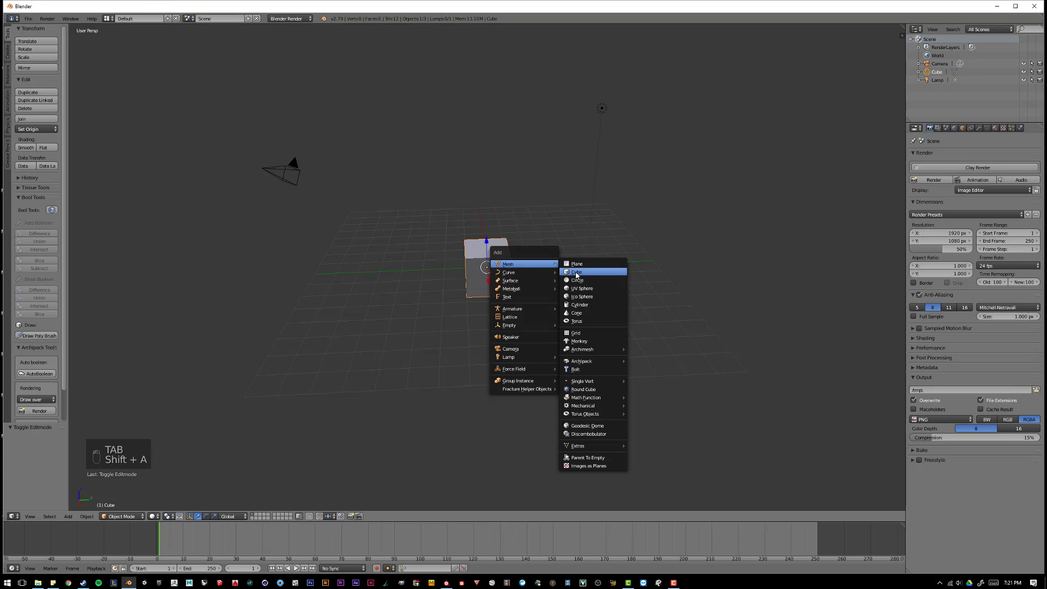
{"action": "left_click", "coordinate": [570, 271]}
{"action": "middle_click_drag", "start_coordinate": [566, 262], "coordinate": [396, 255]}
{"action": "scroll", "coordinate": [560, 254], "scroll_direction": "up", "scroll_amount": 5}
Enter Edit Mode on the newly added cube and clear its mesh selection
{"action": "key", "text": "Tab"}
{"action": "scroll", "coordinate": [379, 262], "scroll_direction": "down", "scroll_amount": 2}
{"action": "key", "text": "a"}
{"action": "key", "text": "a"}
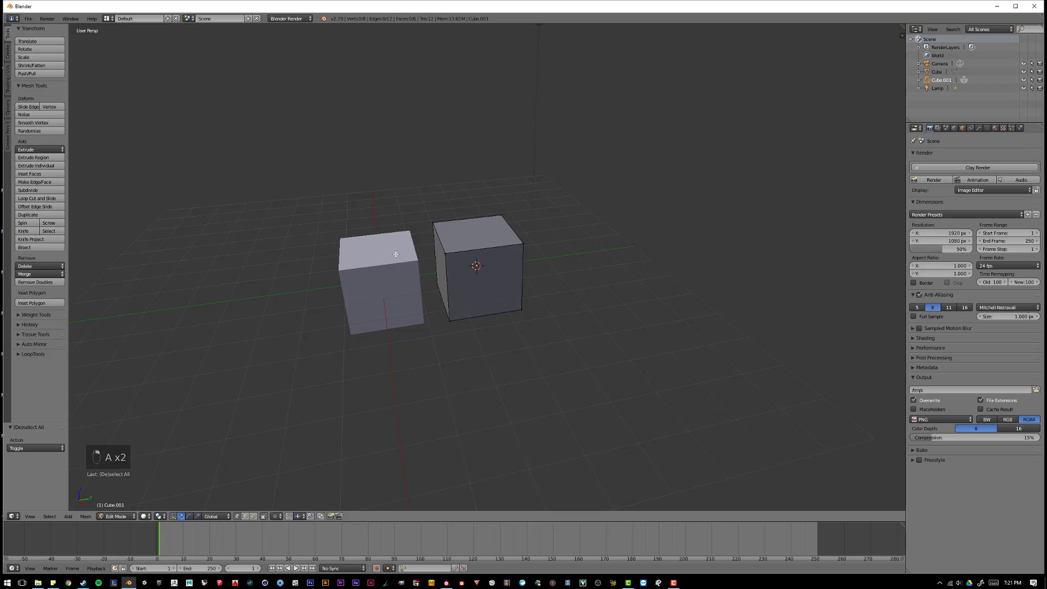
Select individual corner vertices of the new cube one after another, then try to pick the original cube
{"action": "right_click", "coordinate": [521, 246]}
{"action": "right_click", "coordinate": [515, 219]}
{"action": "right_click", "coordinate": [522, 310]}
{"action": "right_click_drag", "start_coordinate": [450, 321], "coordinate": [437, 295]}
{"action": "right_click", "coordinate": [431, 283]}
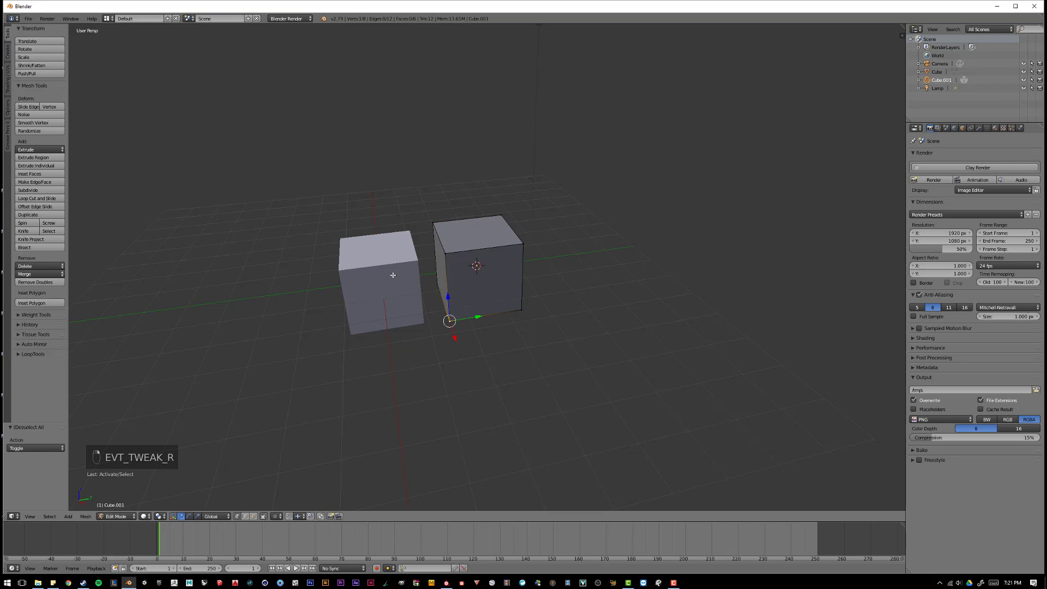
{"action": "scroll", "coordinate": [480, 136], "scroll_direction": "down", "scroll_amount": 3}
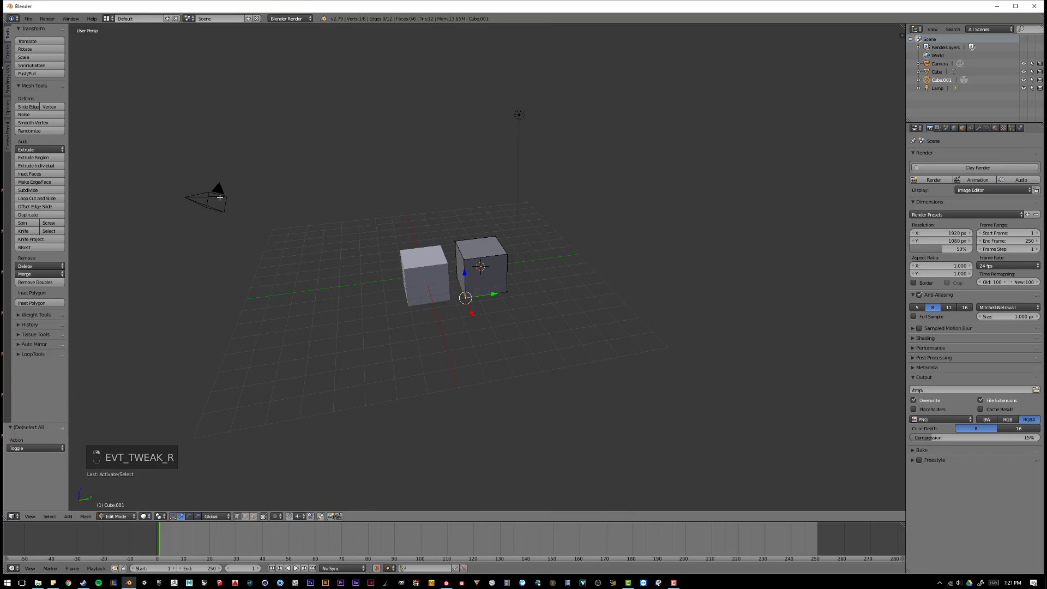
{"action": "scroll", "coordinate": [458, 264], "scroll_direction": "up", "scroll_amount": 3}
{"action": "scroll", "coordinate": [459, 264], "scroll_direction": "down", "scroll_amount": 3}
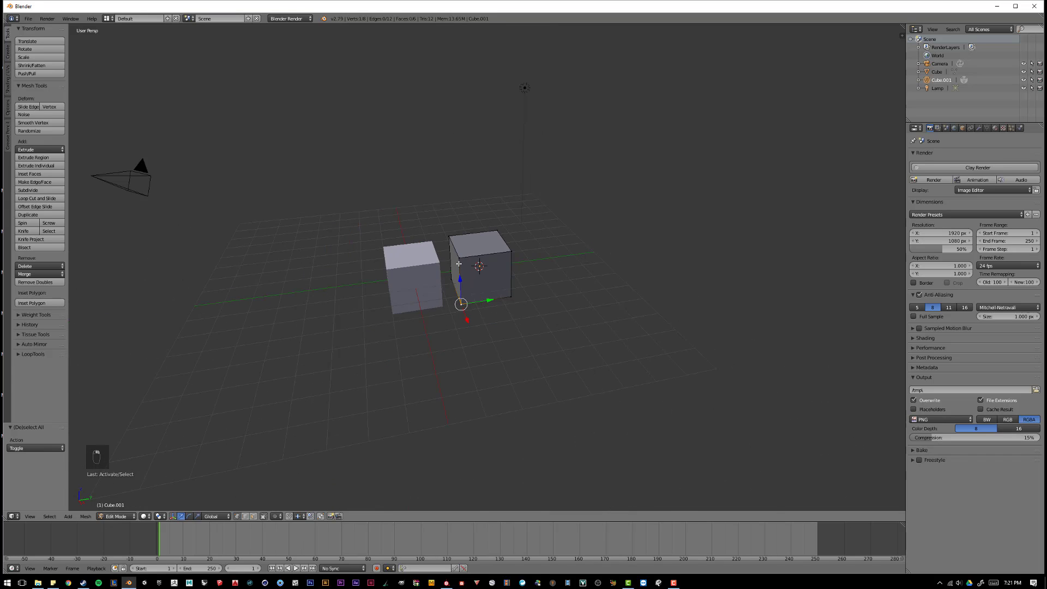
Return to Object Mode and delete the newly added cube
{"action": "scroll", "coordinate": [506, 254], "scroll_direction": "up", "scroll_amount": 4}
{"action": "middle_click_drag", "start_coordinate": [505, 248], "coordinate": [463, 232]}
{"action": "key", "text": "Tab"}
{"action": "key", "text": "Delete"}
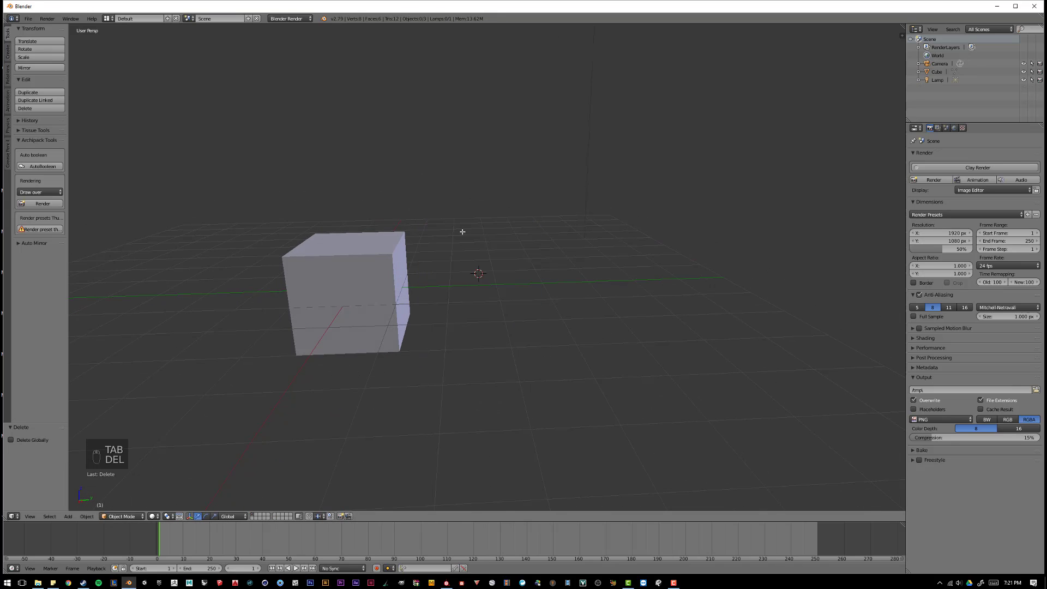
Select the original cube and centre the view on it, keeping the whole cube in sight
{"action": "right_click", "coordinate": [388, 264]}
{"action": "key", "text": "KP_Decimal"}
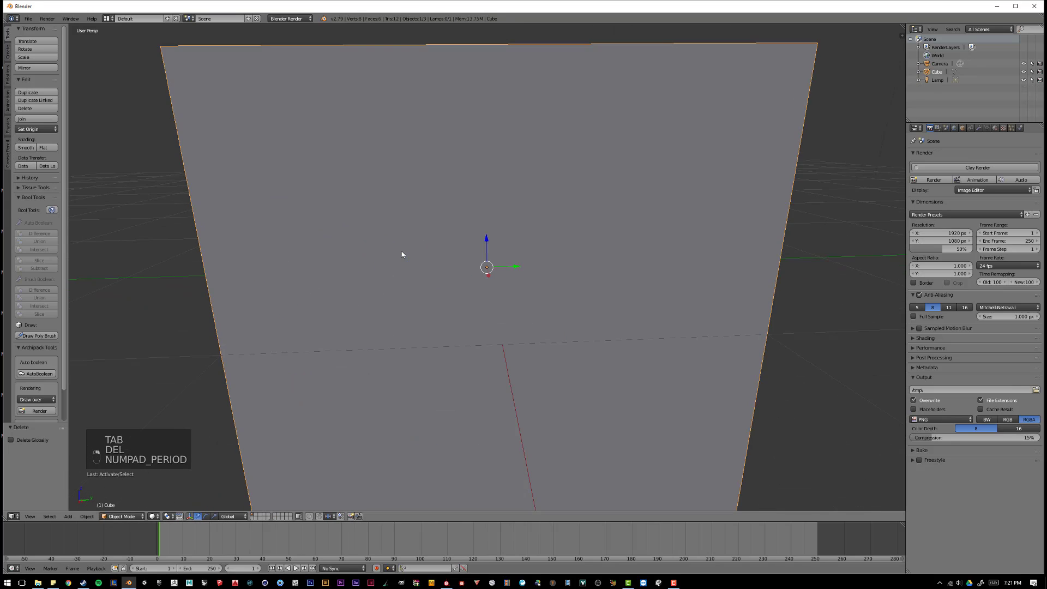
{"action": "scroll", "coordinate": [422, 145], "scroll_direction": "down", "scroll_amount": 1}
{"action": "middle_click_drag", "start_coordinate": [421, 145], "coordinate": [493, 175]}
{"action": "scroll", "coordinate": [496, 216], "scroll_direction": "up", "scroll_amount": 2}
{"action": "scroll", "coordinate": [496, 218], "scroll_direction": "down", "scroll_amount": 2}
{"action": "middle_click_drag", "start_coordinate": [491, 219], "coordinate": [353, 199]}
{"action": "scroll", "coordinate": [422, 202], "scroll_direction": "down", "scroll_amount": 2}
{"action": "middle_click_drag", "start_coordinate": [423, 205], "coordinate": [471, 214]}
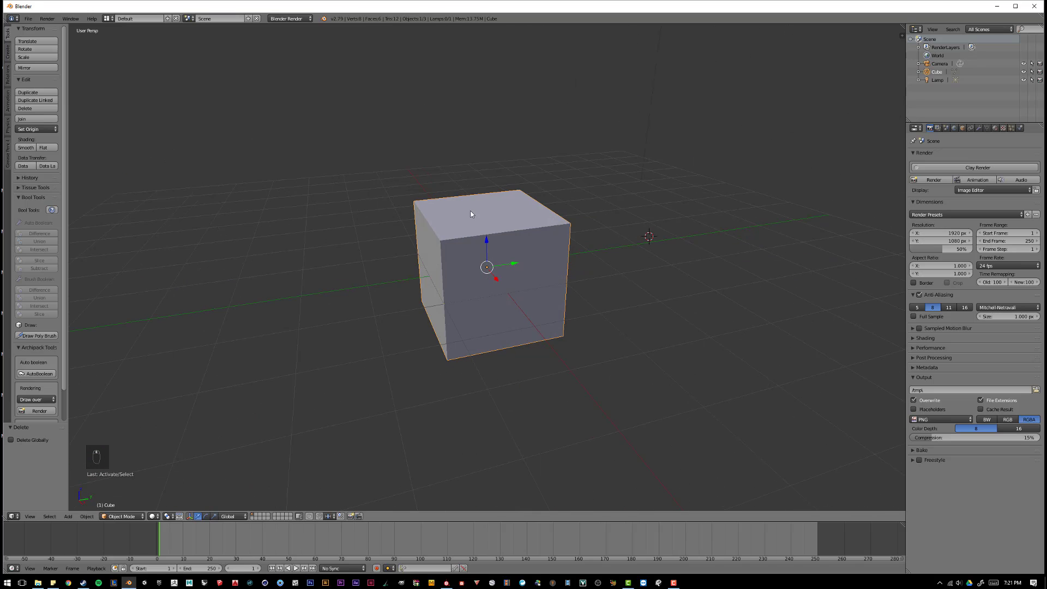
{"action": "scroll", "coordinate": [474, 210], "scroll_direction": "down", "scroll_amount": 1}
Enter Edit Mode on the original cube and switch the mesh select mode to Face
{"action": "key", "text": "Tab"}
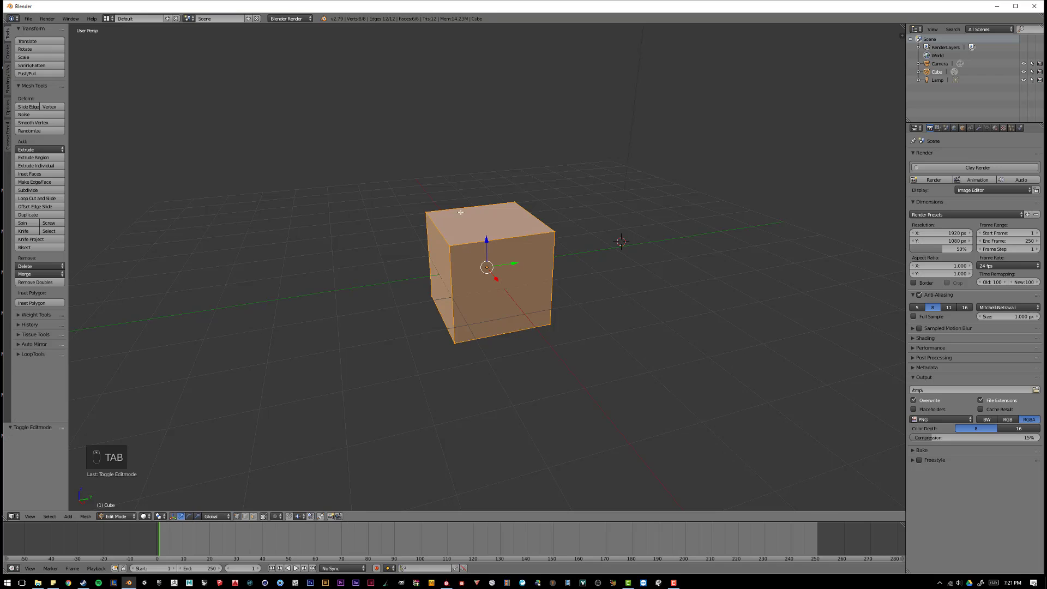
{"action": "middle_click_drag", "start_coordinate": [473, 283], "coordinate": [480, 309]}
{"action": "key", "text": "ctrl+Tab"}
{"action": "left_click", "coordinate": [479, 312]}
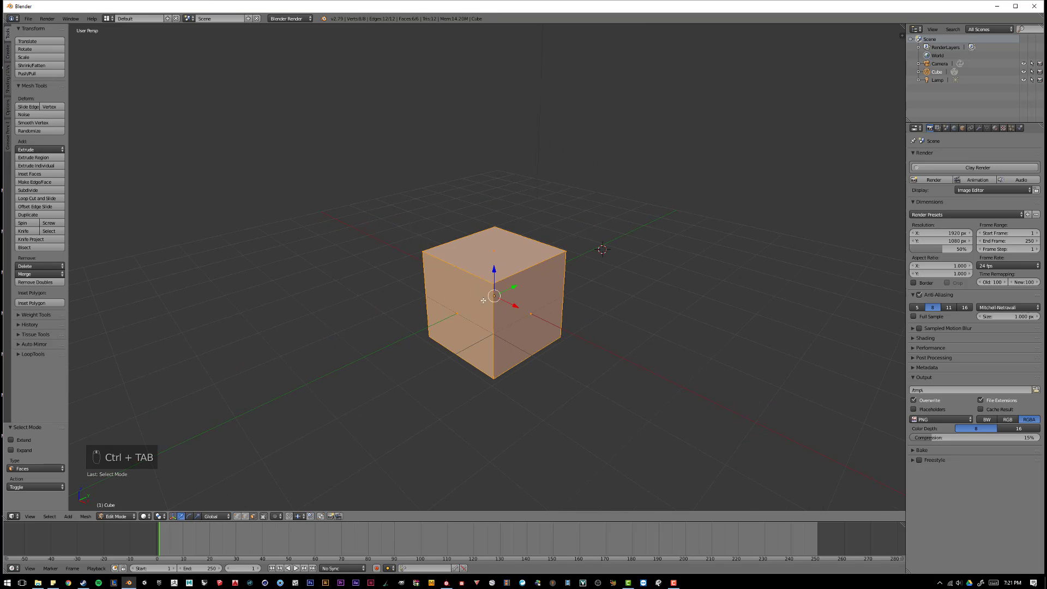
Select the cube's faces one at a time, from the top face to a side face and back to the top
{"action": "middle_click_drag", "start_coordinate": [493, 260], "coordinate": [483, 257]}
{"action": "right_click", "coordinate": [491, 245]}
{"action": "right_click", "coordinate": [510, 297]}
{"action": "middle_click_drag", "start_coordinate": [510, 297], "coordinate": [217, 408]}
{"action": "right_click", "coordinate": [481, 242]}
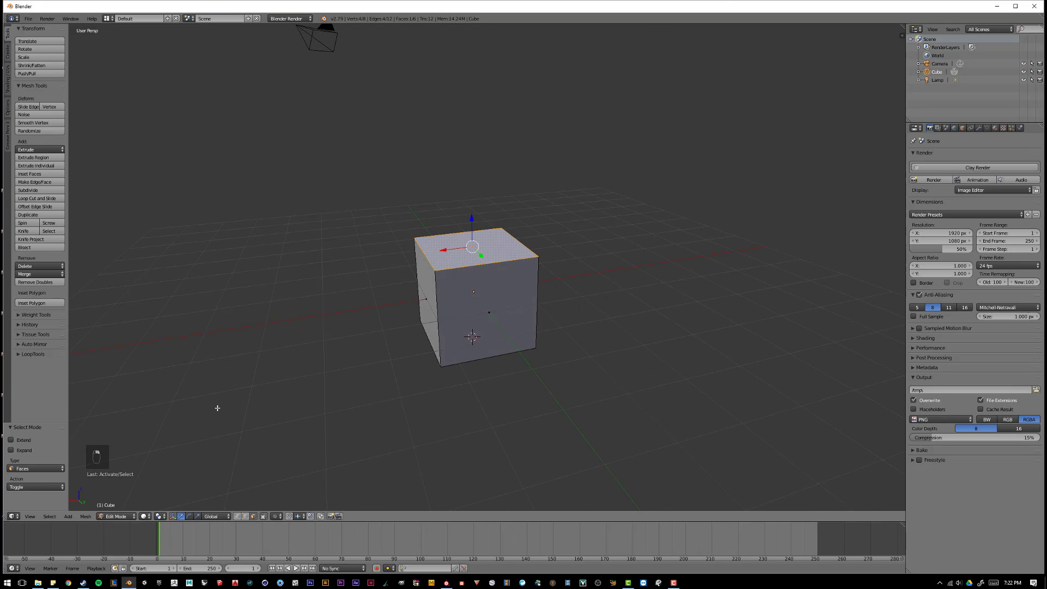
Switch the mesh select mode to Edge and select several top and vertical edges of the cube together
{"action": "key", "text": "ctrl+Tab"}
{"action": "left_click", "coordinate": [248, 365]}
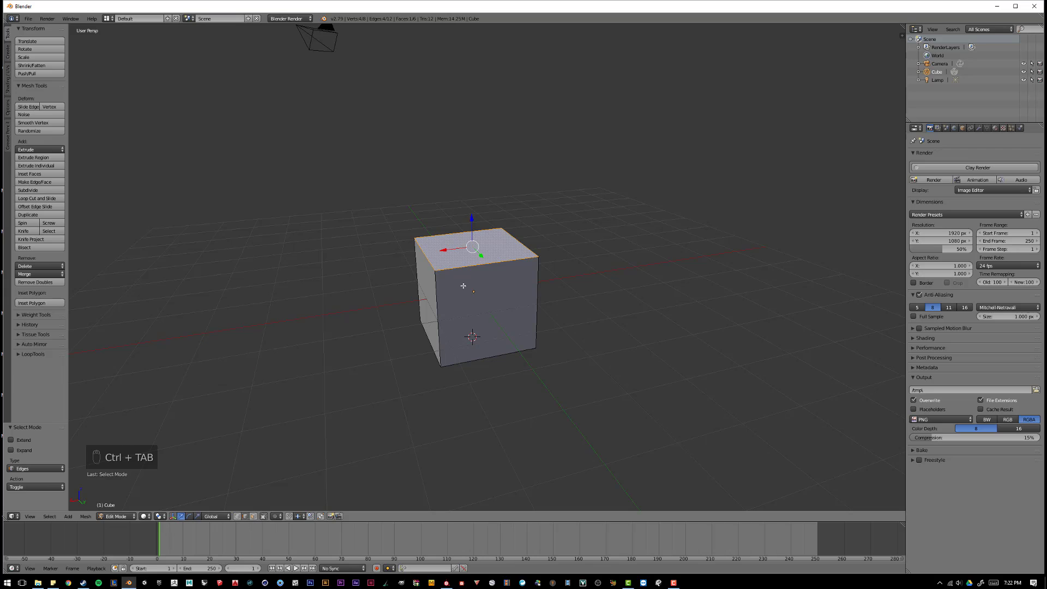
{"action": "right_click", "coordinate": [427, 260]}
{"action": "right_click", "coordinate": [427, 261], "text": "shift"}
{"action": "right_click", "coordinate": [443, 232], "text": "shift"}
{"action": "right_click", "coordinate": [518, 243], "text": "shift"}
{"action": "right_click", "coordinate": [531, 296], "text": "shift"}
{"action": "right_click", "coordinate": [449, 315], "text": "shift"}
Switch the mesh select mode to Vertex and select the cube's top corner vertices one at a time
{"action": "key", "text": "ctrl+Tab"}
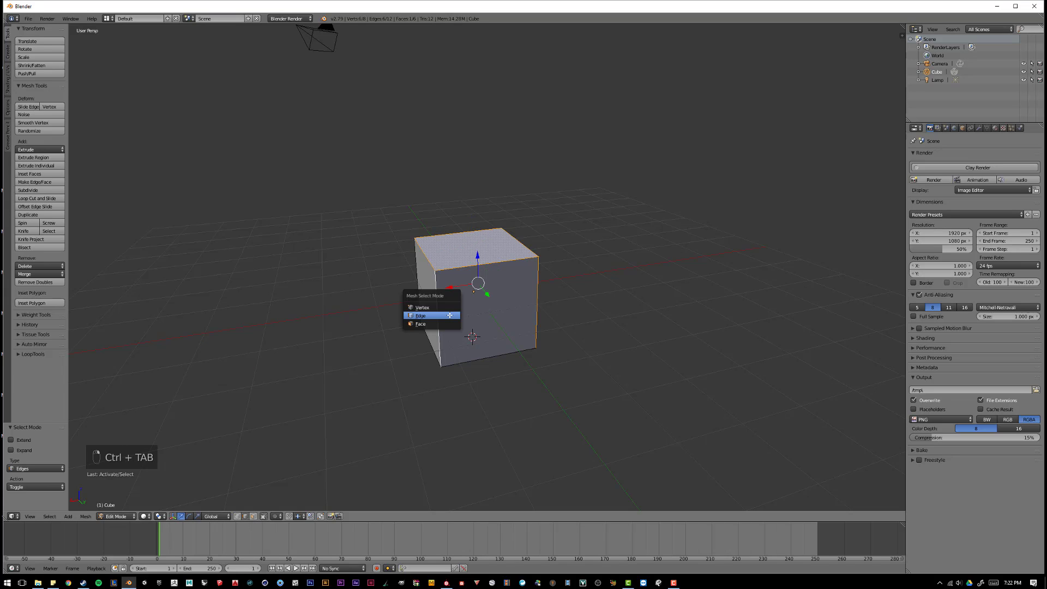
{"action": "left_click", "coordinate": [424, 301]}
{"action": "right_click", "coordinate": [428, 269]}
{"action": "right_click", "coordinate": [410, 241]}
{"action": "right_click", "coordinate": [500, 223]}
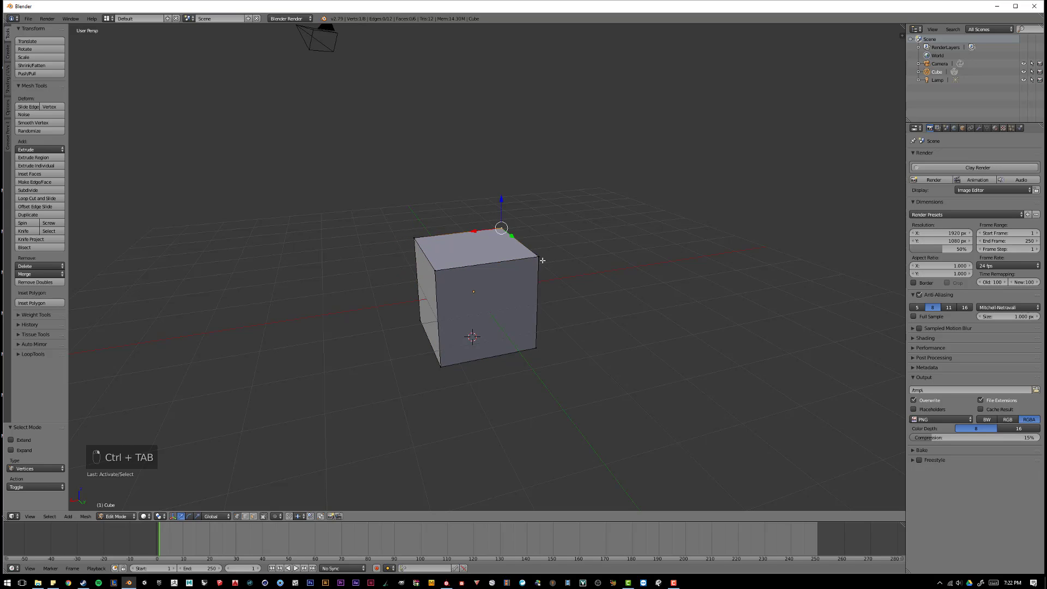
Select all four corner vertices of the cube's top face together
{"action": "right_click", "coordinate": [542, 259]}
{"action": "middle_click_drag", "start_coordinate": [394, 250], "coordinate": [456, 256]}
{"action": "right_click", "coordinate": [432, 238], "text": "shift"}
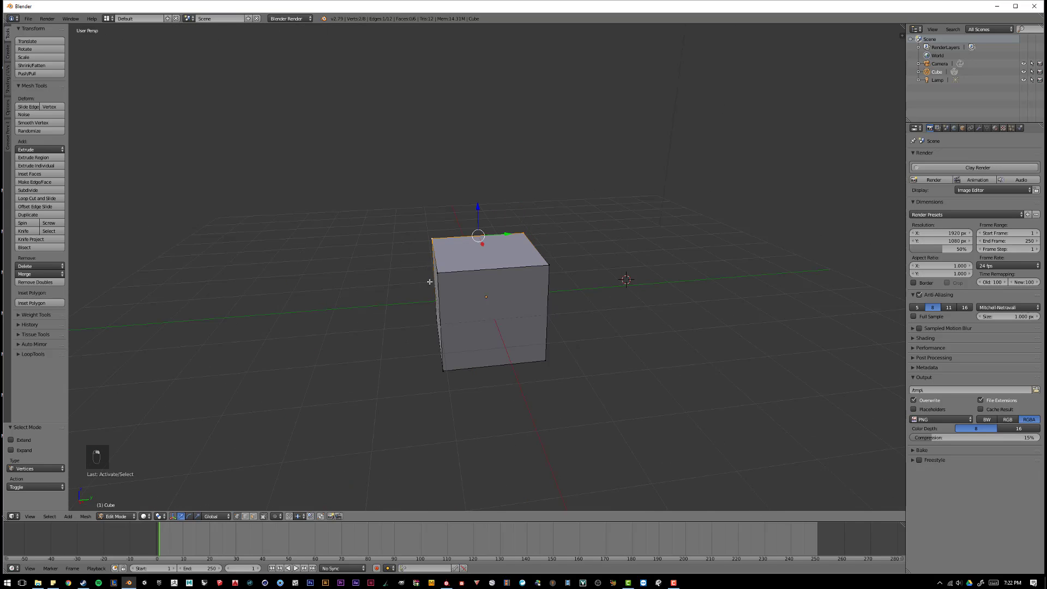
{"action": "right_click", "coordinate": [437, 271], "text": "shift"}
{"action": "right_click", "coordinate": [550, 264], "text": "shift"}
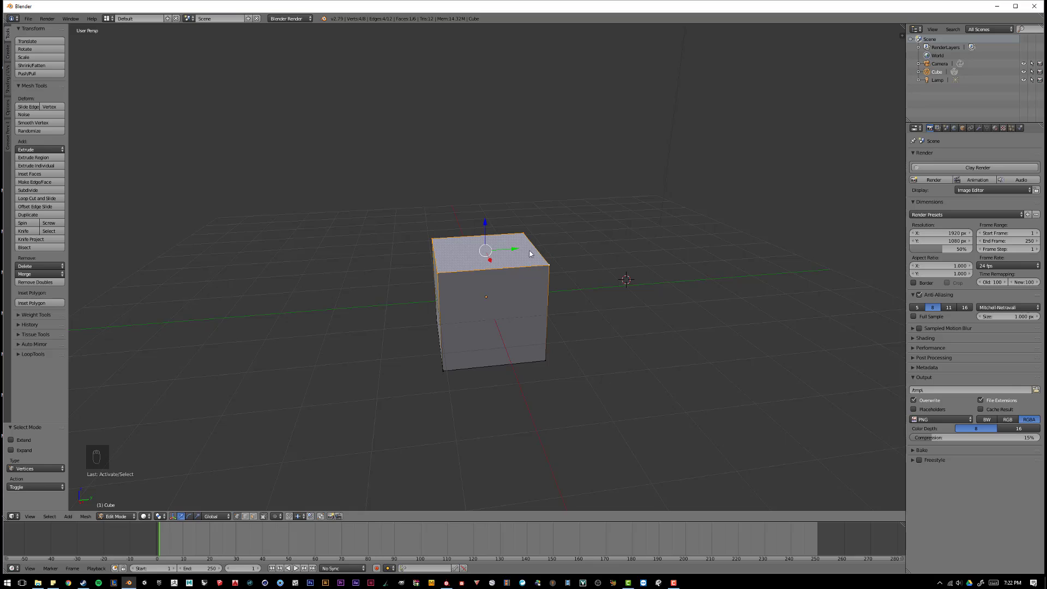
Select the cube's top face in Face select mode and move it by about 0.09 in X, 1.09 in Y and 0.52 in Z
{"action": "key", "text": "ctrl+Tab"}
{"action": "left_click", "coordinate": [503, 268]}
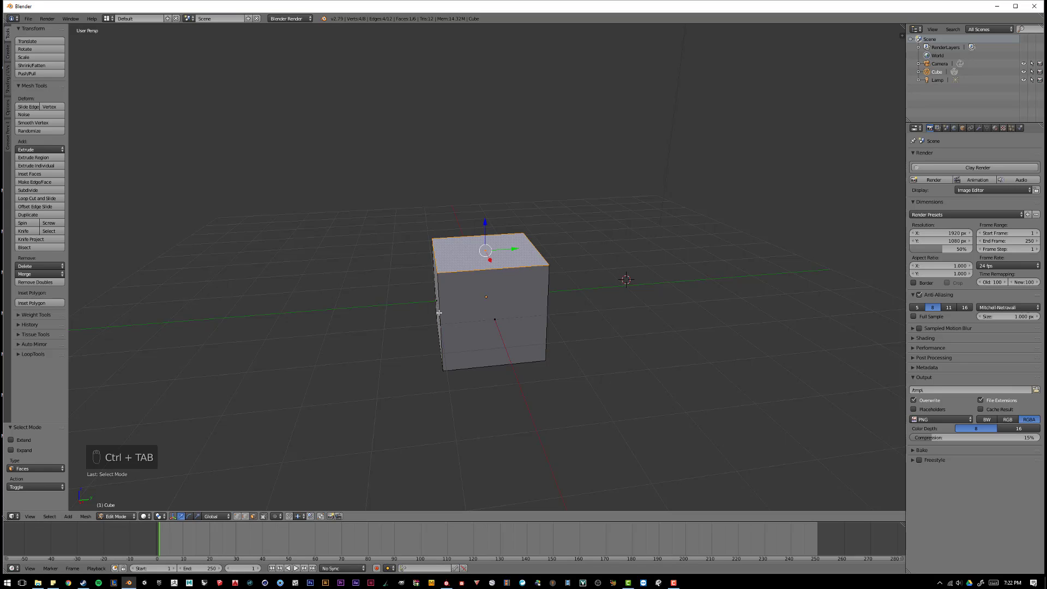
{"action": "middle_click_drag", "start_coordinate": [463, 266], "coordinate": [471, 265]}
{"action": "right_click", "coordinate": [471, 265]}
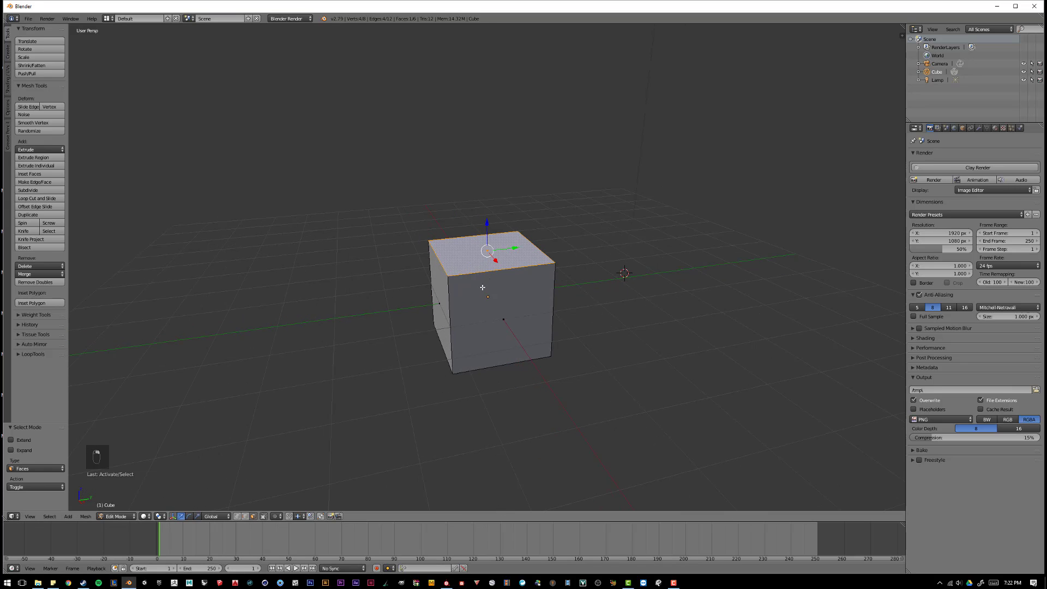
{"action": "key", "text": "g"}
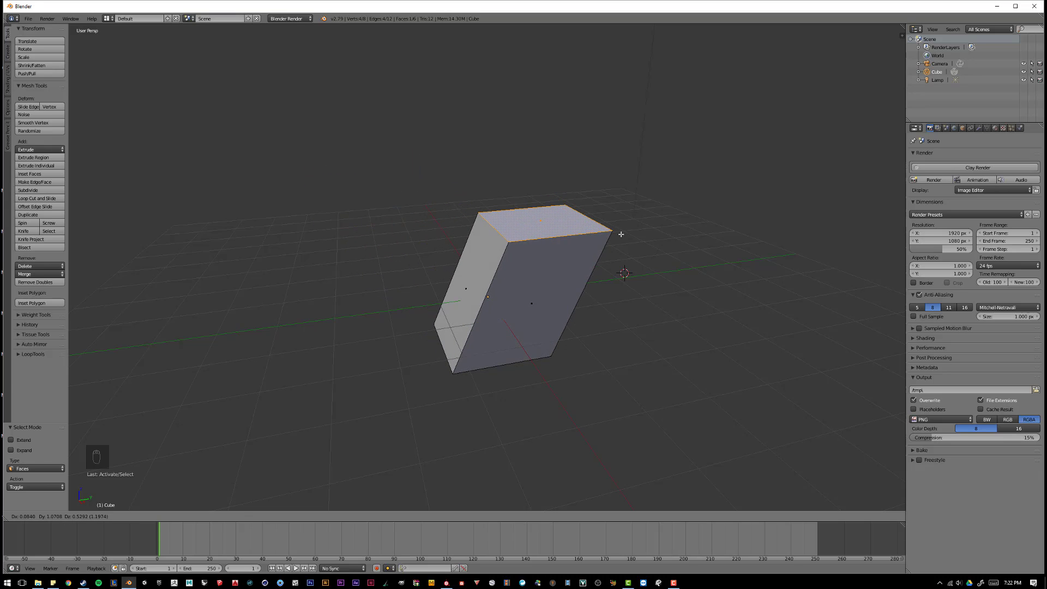
{"action": "left_click", "coordinate": [622, 235]}
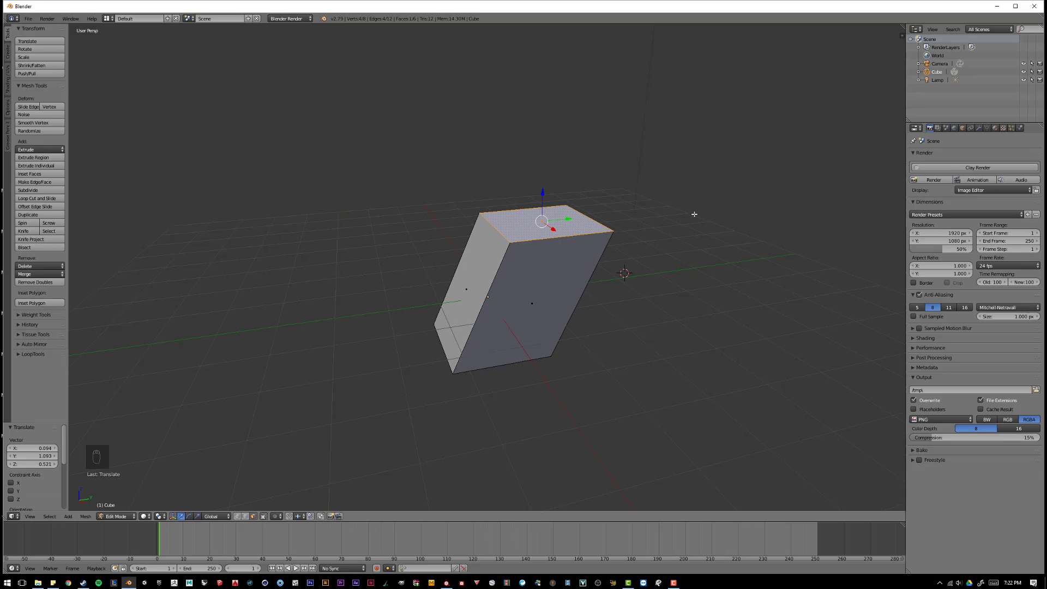
Scale the cube's top face to about 0.347 and rotate it about 72.4° around the Z axis
{"action": "key", "text": "s"}
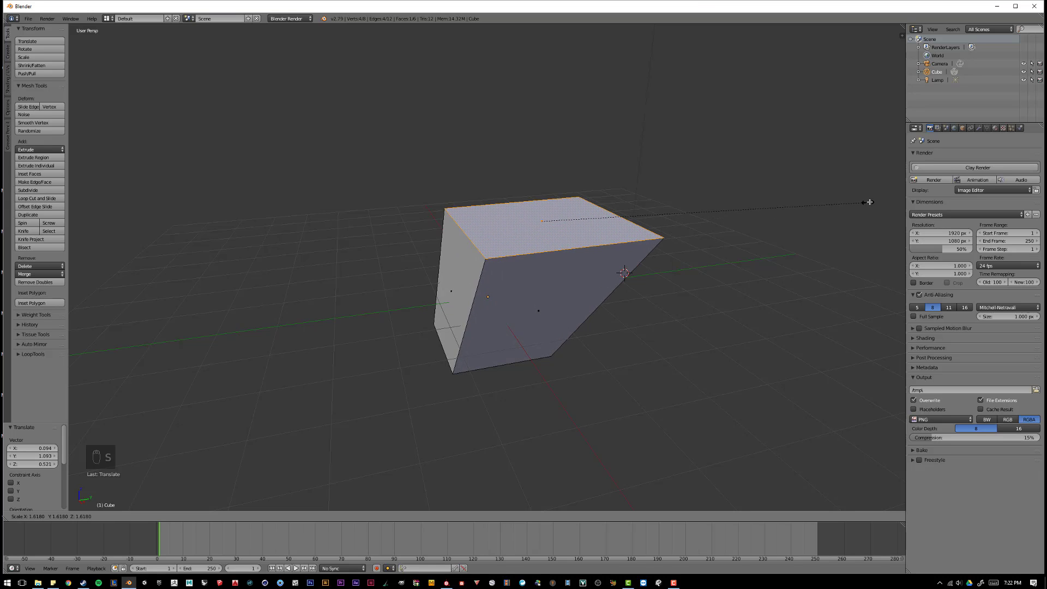
{"action": "left_click", "coordinate": [608, 207]}
{"action": "middle_click_drag", "start_coordinate": [621, 222], "coordinate": [600, 230]}
{"action": "key", "text": "r"}
{"action": "key", "text": "z"}
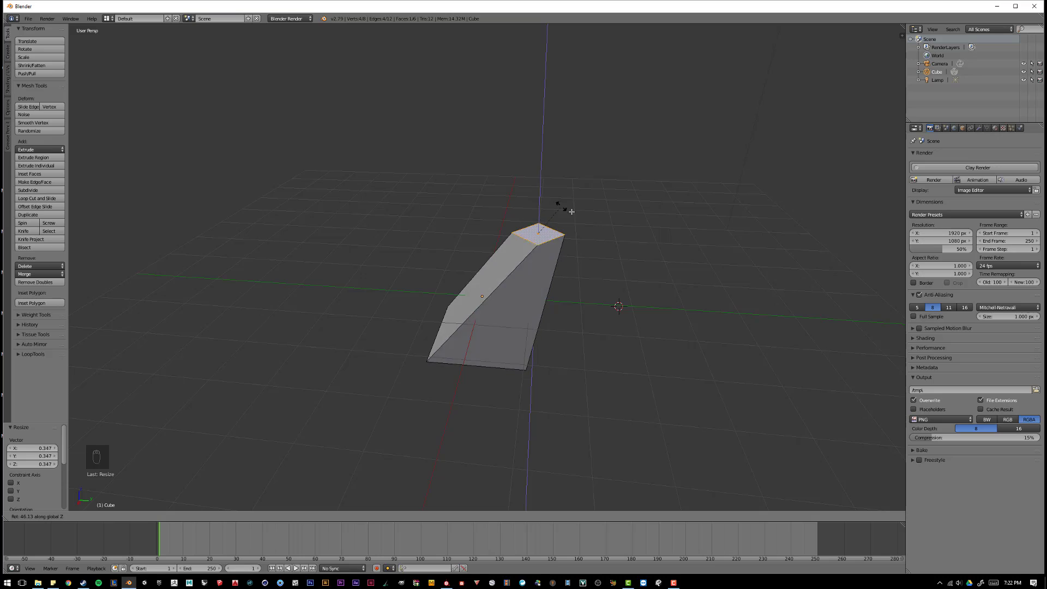
{"action": "left_click", "coordinate": [544, 214]}
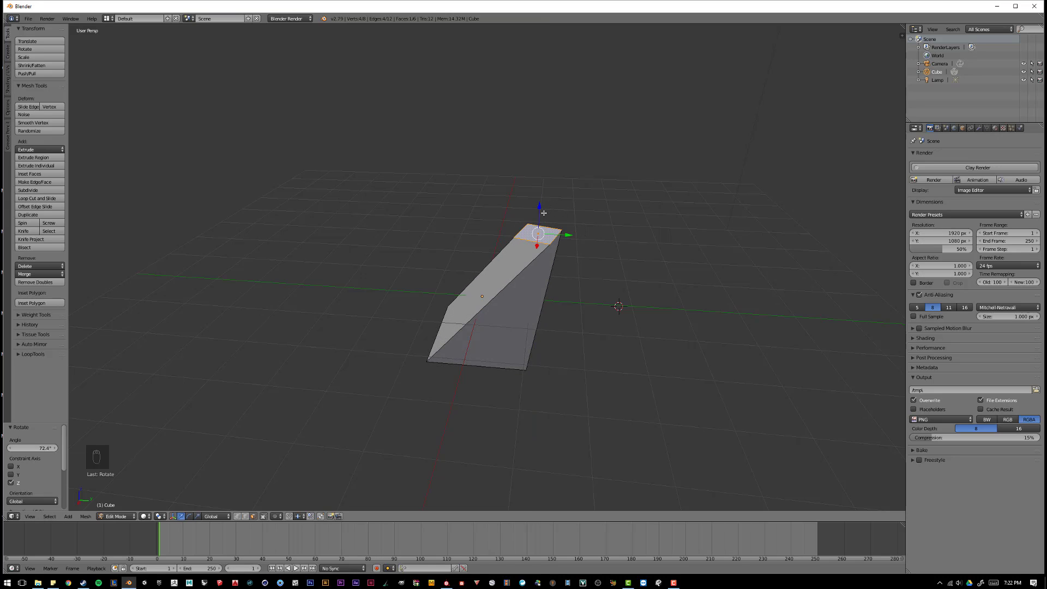
{"action": "middle_click_drag", "start_coordinate": [544, 206], "coordinate": [533, 271]}
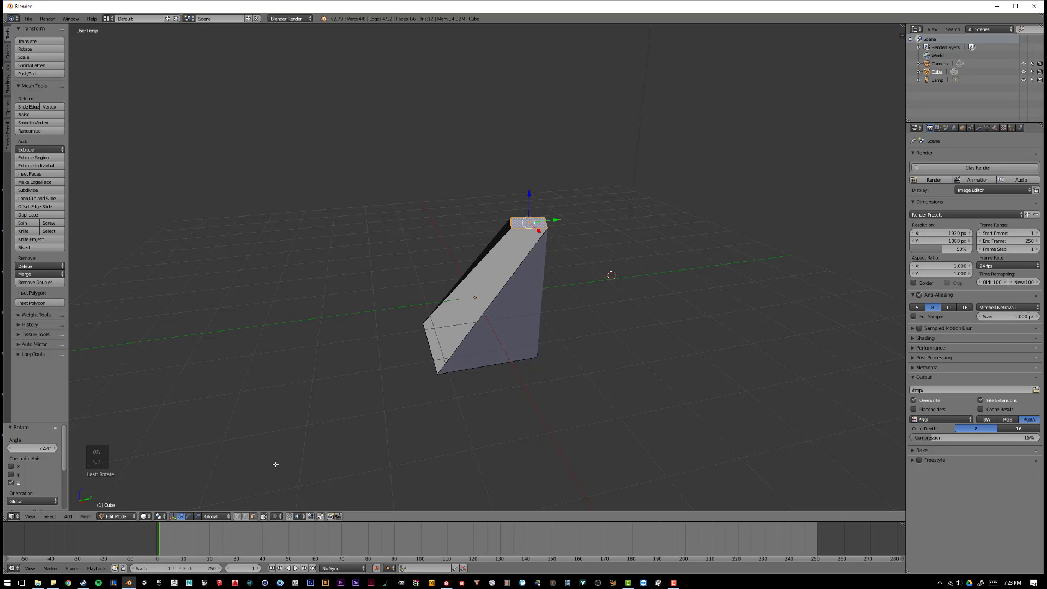
Cycle the mesh select mode through Vertex and Edge, ending on Face
{"action": "left_click", "coordinate": [240, 517]}
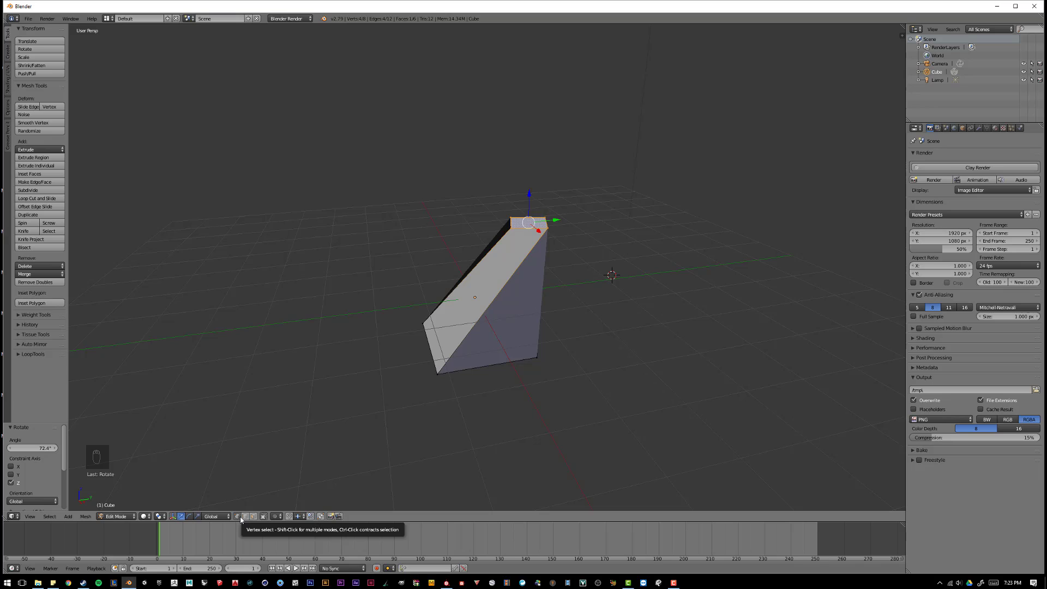
{"action": "middle_click_drag", "start_coordinate": [437, 290], "coordinate": [436, 292]}
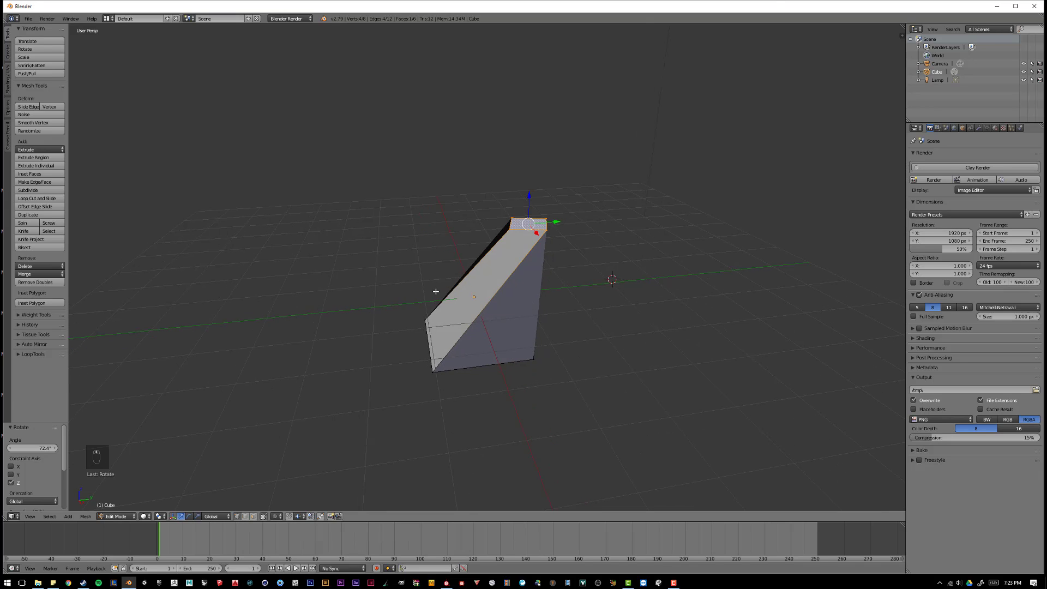
{"action": "key", "text": "ctrl+Tab"}
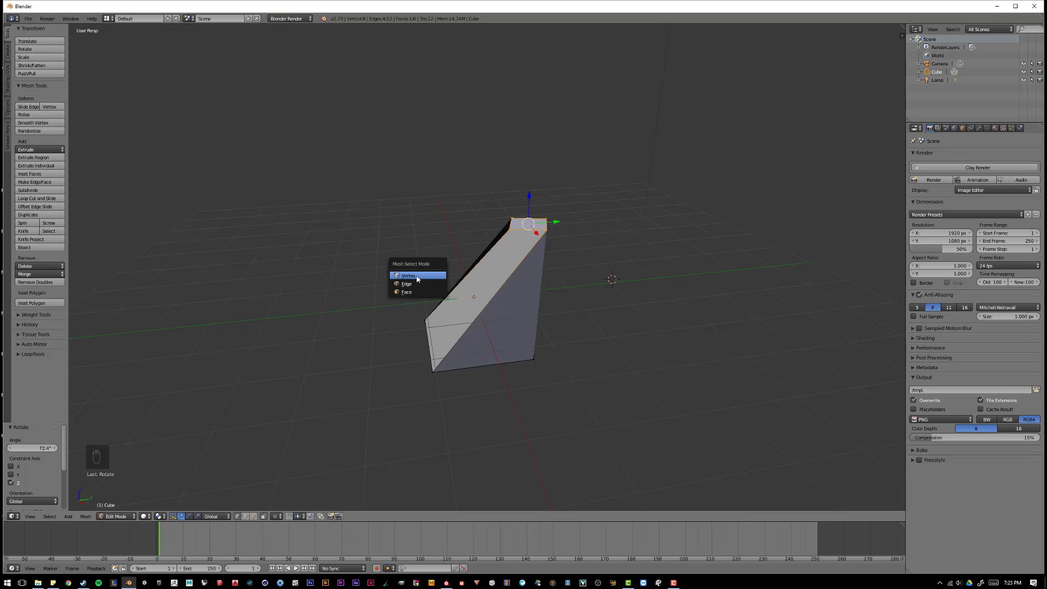
{"action": "left_click", "coordinate": [418, 284]}
{"action": "middle_click_drag", "start_coordinate": [441, 264], "coordinate": [465, 269]}
{"action": "key", "text": "ctrl+Tab"}
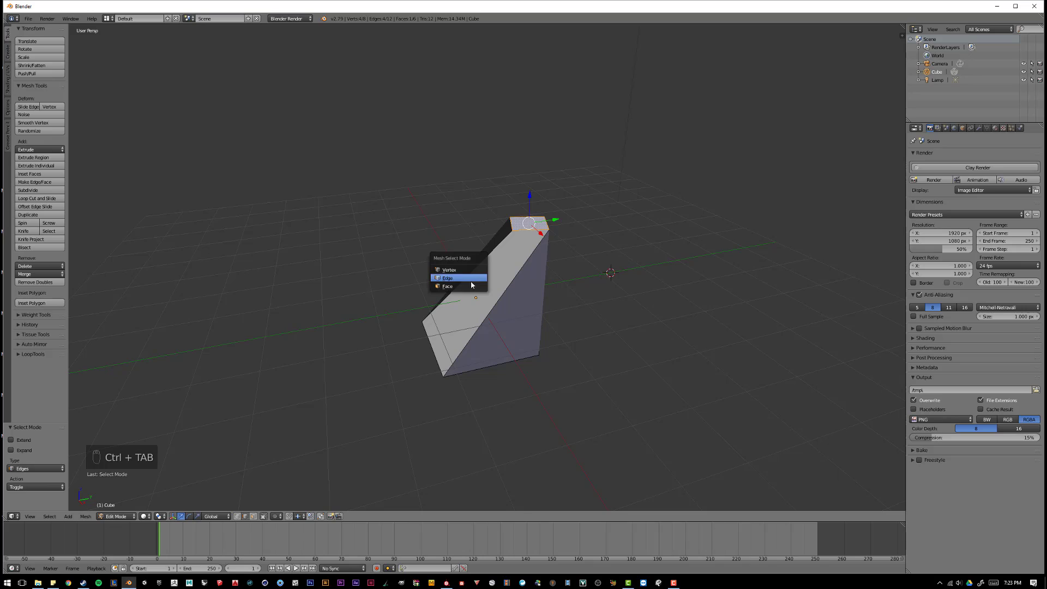
{"action": "left_click", "coordinate": [468, 286]}
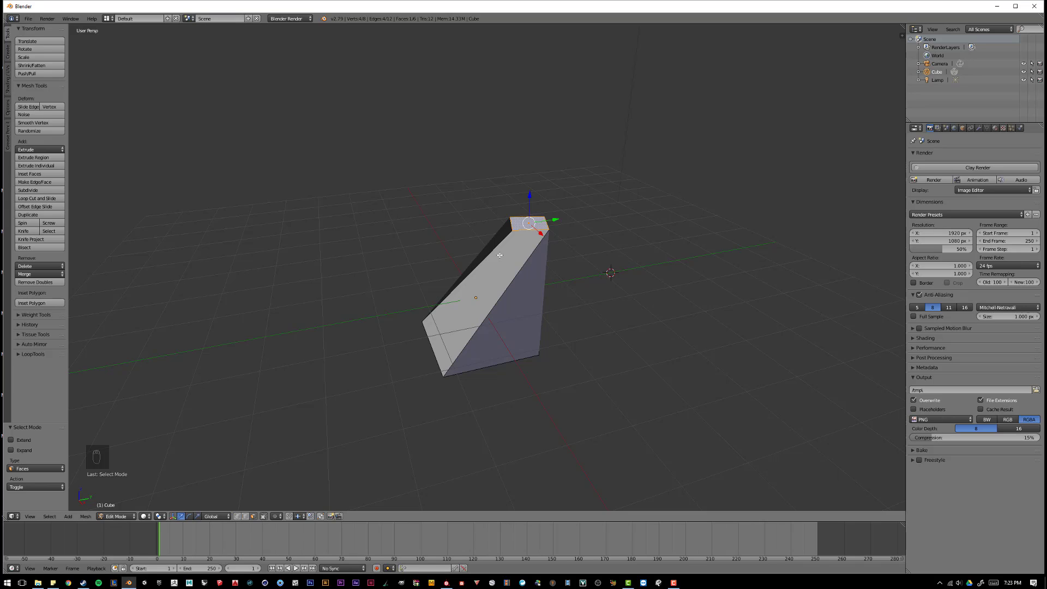
Undo the select mode changes and the top face's rotation, scaling and move, back to the original cube with its top face selected
{"action": "middle_click_drag", "start_coordinate": [563, 236], "coordinate": [544, 264]}
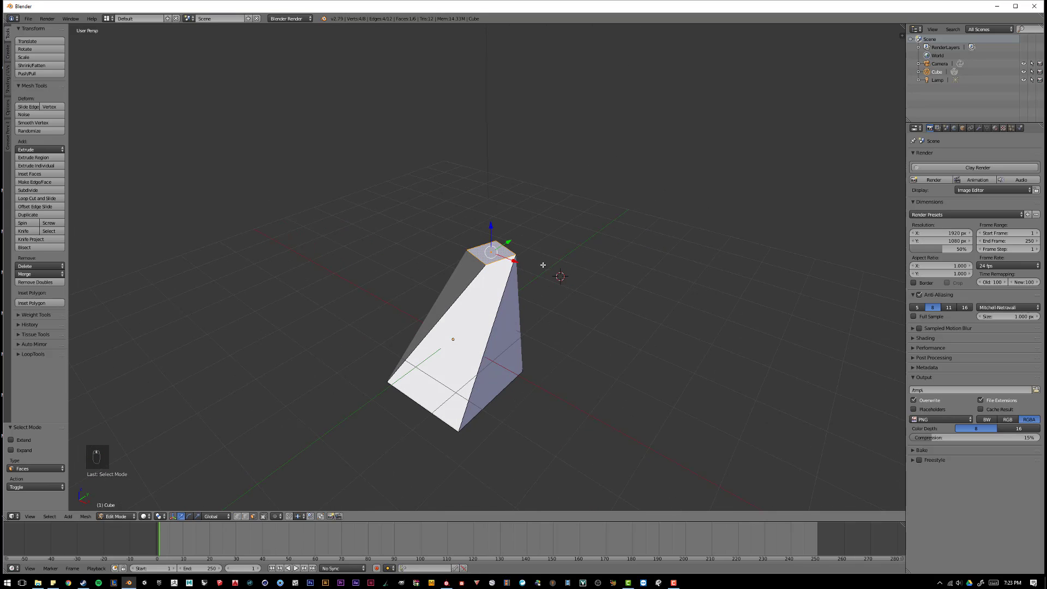
{"action": "key", "text": "ctrl+z"}
{"action": "key", "text": "ctrl+z"}
{"action": "key", "text": "ctrl+z"}
{"action": "key", "text": "ctrl+z"}
{"action": "key", "text": "ctrl+z"}
{"action": "key", "text": "ctrl+z"}
{"action": "key", "text": "ctrl+z"}
{"action": "key", "text": "ctrl+z"}
{"action": "key", "text": "ctrl+z"}
{"action": "key", "text": "ctrl+z"}
{"action": "key", "text": "ctrl+z"}
{"action": "key", "text": "ctrl+z"}
{"action": "key", "text": "ctrl+z"}
{"action": "key", "text": "ctrl+z"}
{"action": "key", "text": "ctrl+z"}
{"action": "key", "text": "ctrl+z"}
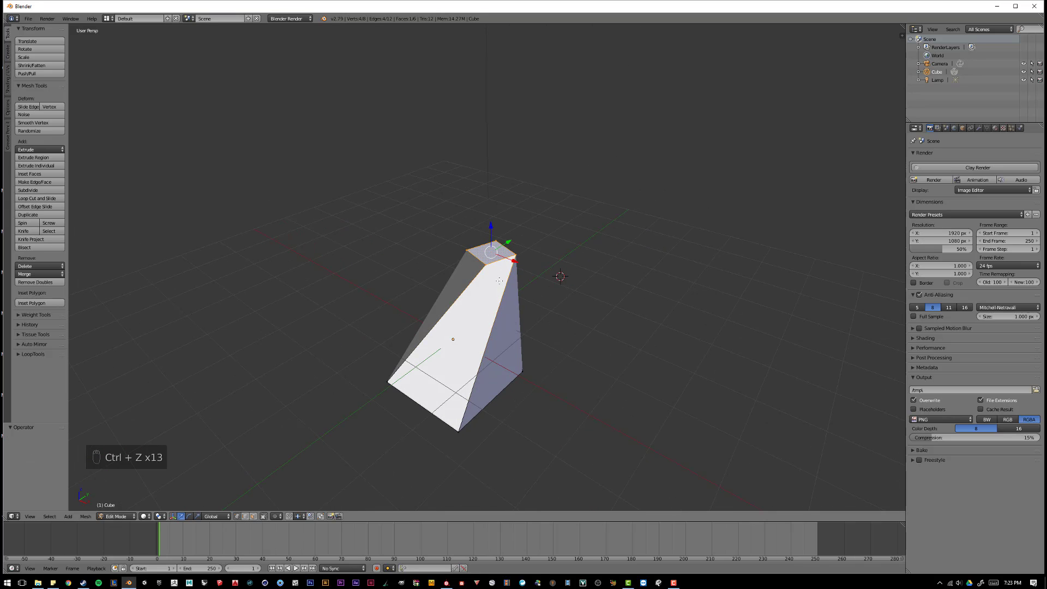
{"action": "key", "text": "ctrl+z"}
{"action": "key", "text": "ctrl+z"}
{"action": "key", "text": "ctrl+z"}
{"action": "key", "text": "ctrl+z"}
{"action": "key", "text": "ctrl+z"}
{"action": "key", "text": "ctrl+z"}
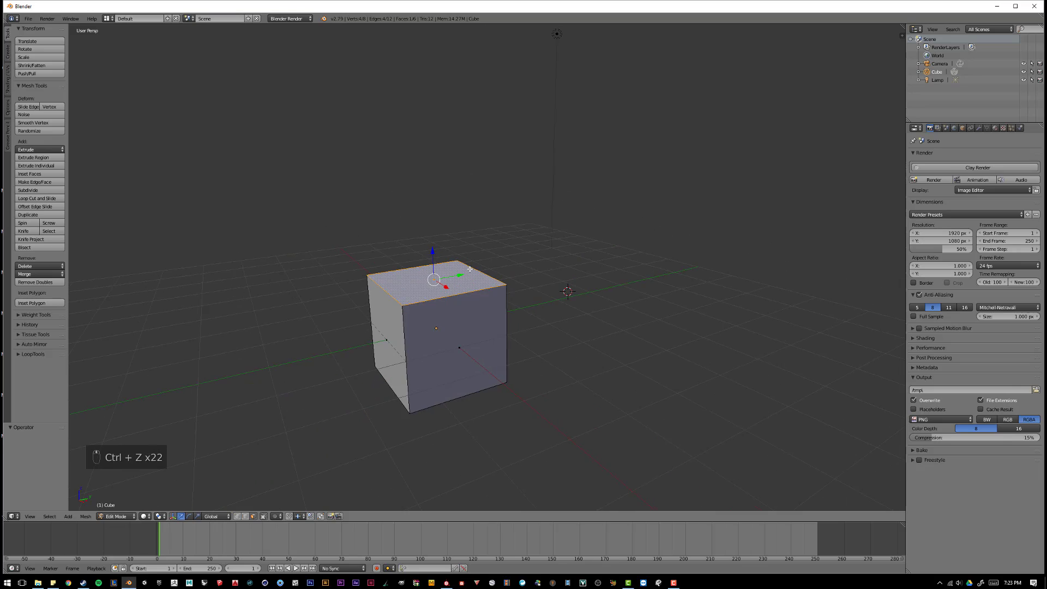
Extrude the cube's top face upward by about 2.33 along Z
{"action": "scroll", "coordinate": [484, 293], "scroll_direction": "up", "scroll_amount": 4}
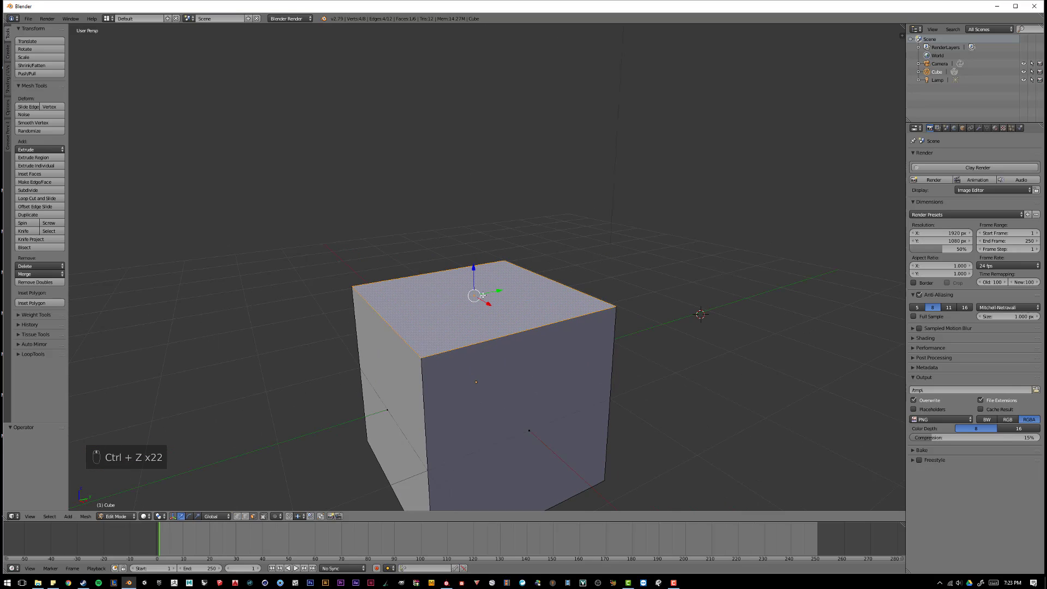
{"action": "scroll", "coordinate": [483, 295], "scroll_direction": "down", "scroll_amount": 2}
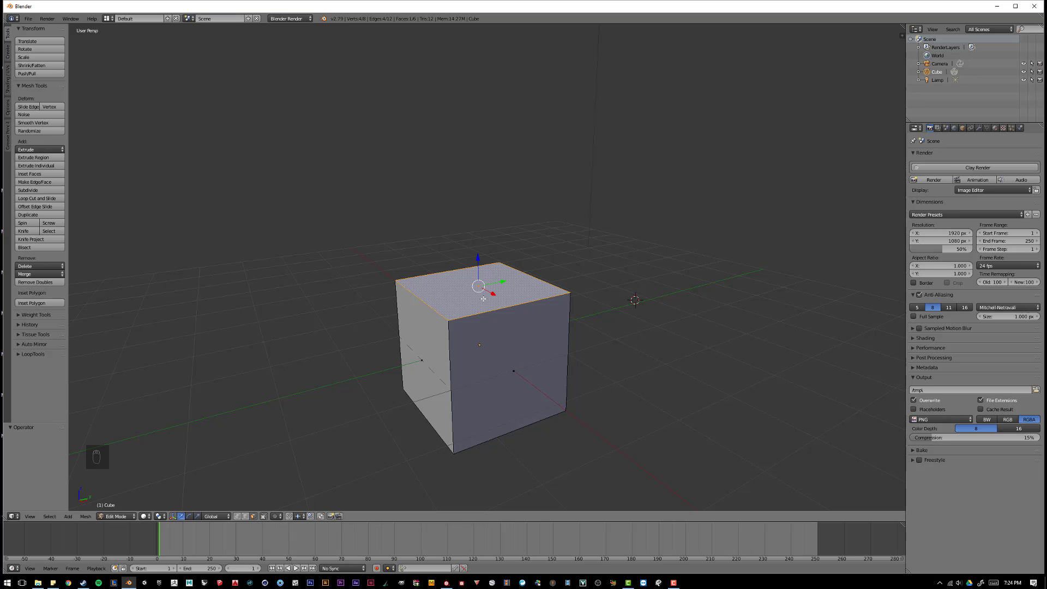
{"action": "key", "text": "e"}
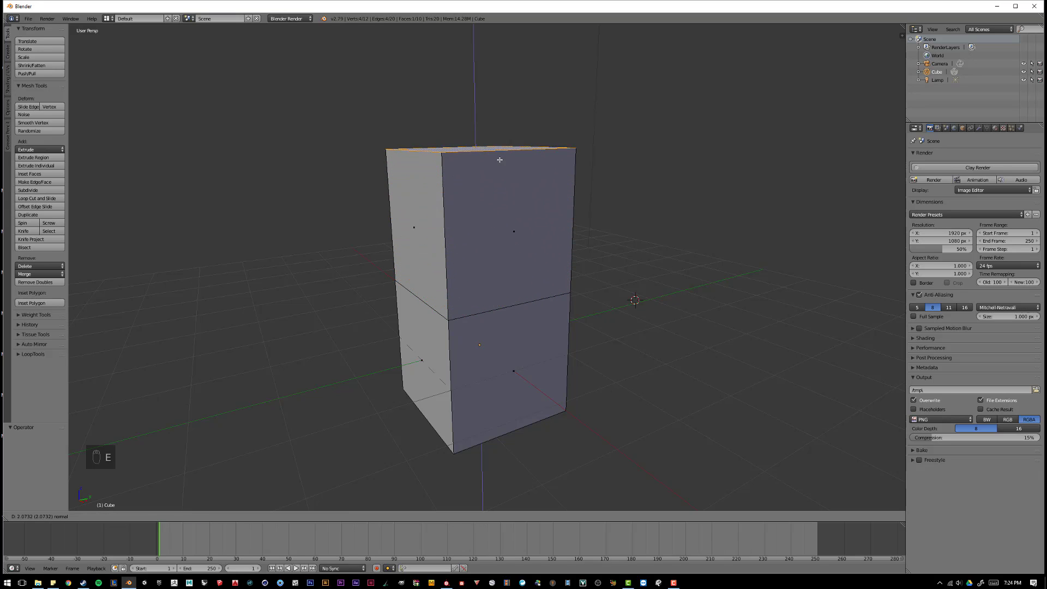
{"action": "left_click", "coordinate": [449, 147]}
{"action": "middle_click_drag", "start_coordinate": [449, 147], "coordinate": [510, 222]}
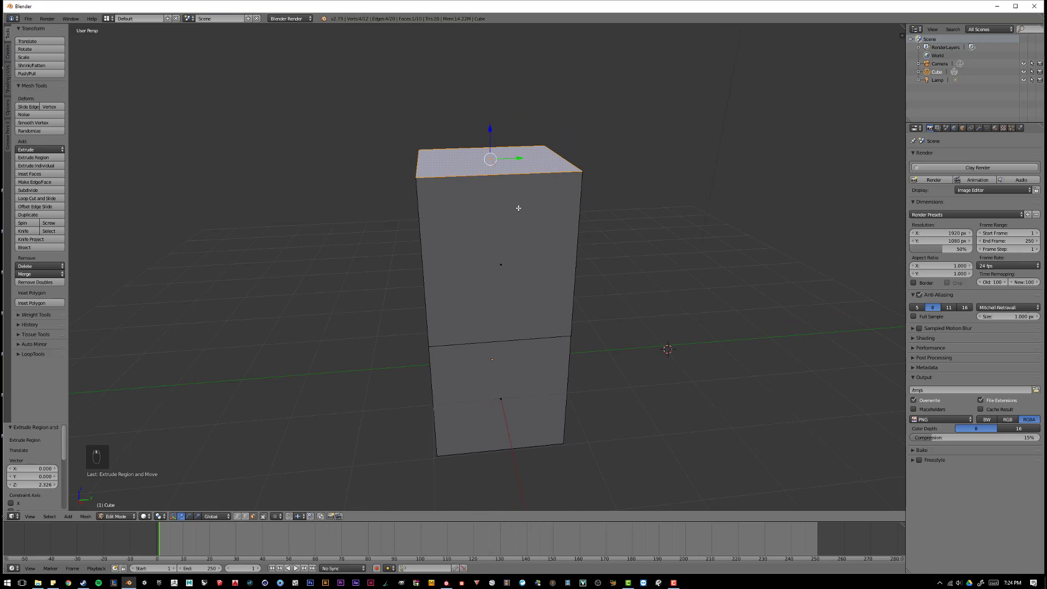
{"action": "middle_click_drag", "start_coordinate": [540, 264], "coordinate": [566, 325]}
Select a side face of the extruded upper section, and undo both that selection and the extrusion
{"action": "right_click", "coordinate": [479, 304]}
{"action": "middle_click_drag", "start_coordinate": [456, 300], "coordinate": [513, 304]}
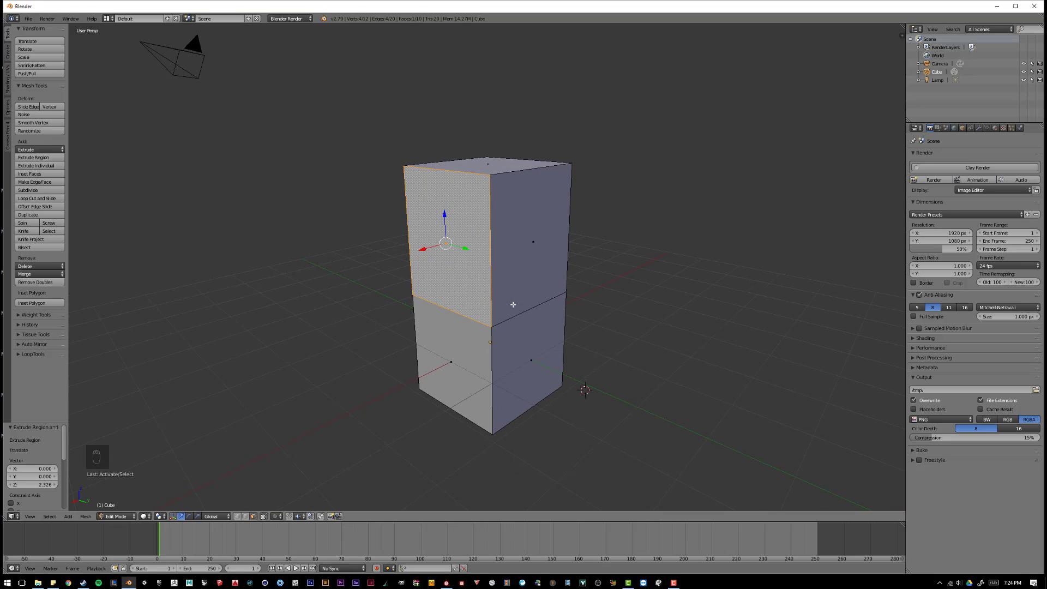
{"action": "key", "text": "ctrl+z"}
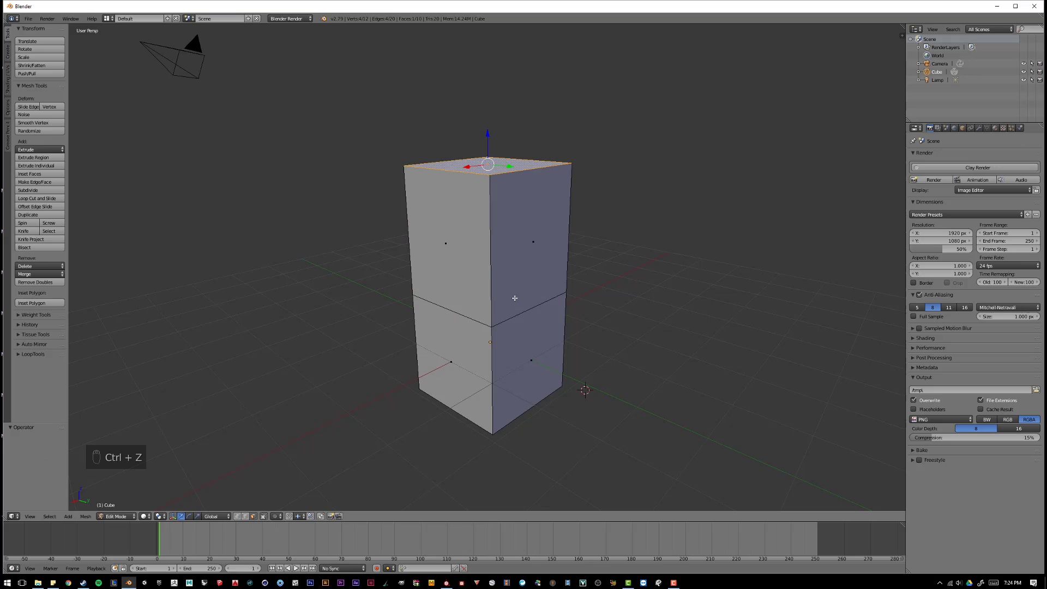
{"action": "key", "text": "ctrl+z"}
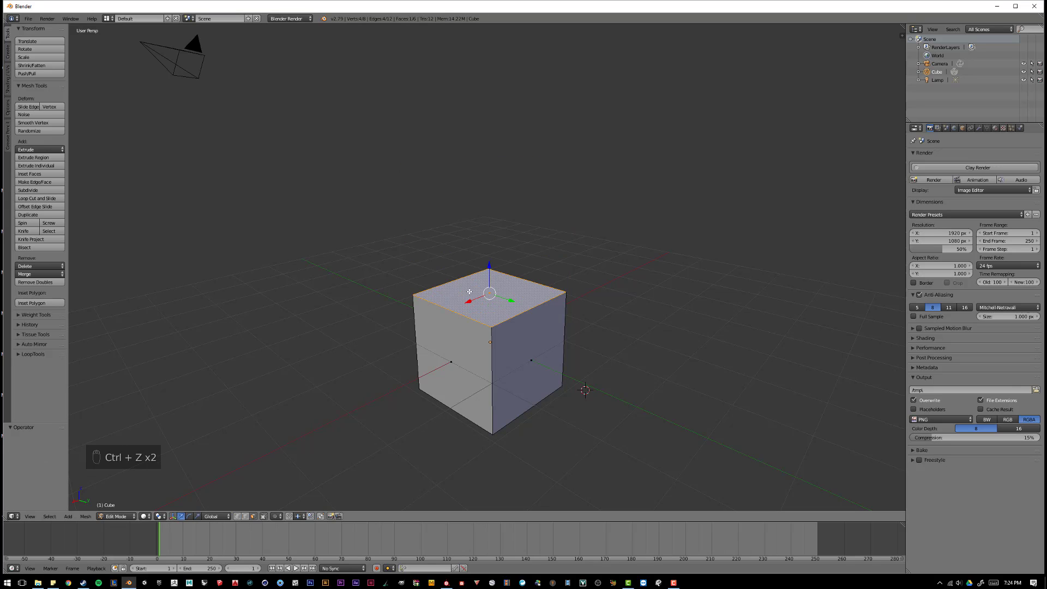
Move the cube's top face up by about 2.79 along the Z axis without extruding
{"action": "key", "text": "g"}
{"action": "key", "text": "z"}
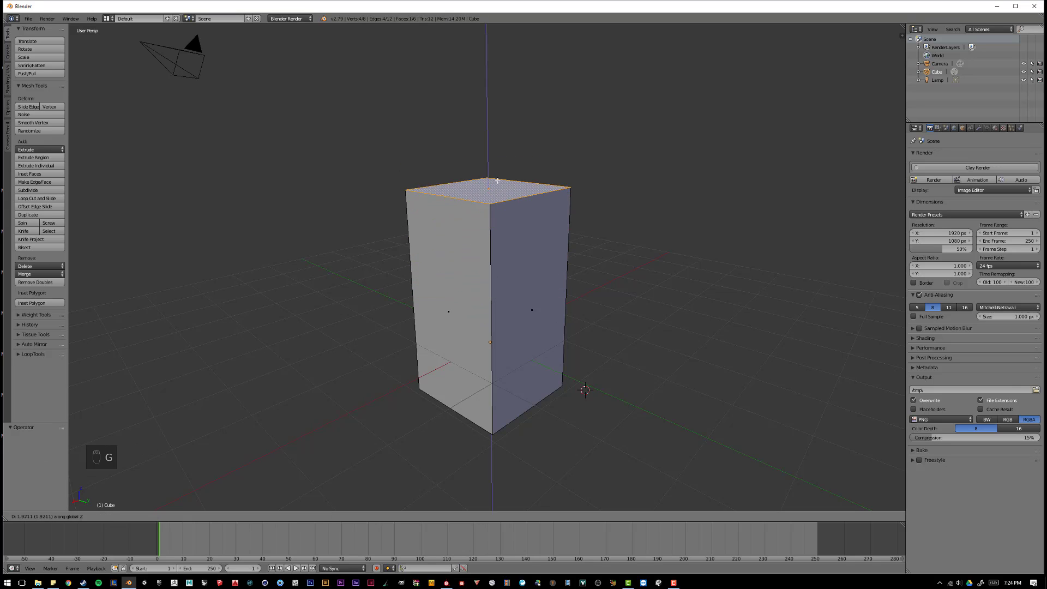
{"action": "left_click", "coordinate": [497, 134]}
Move the top face back down by about 1.93 along the Z axis
{"action": "middle_click_drag", "start_coordinate": [497, 134], "coordinate": [472, 285]}
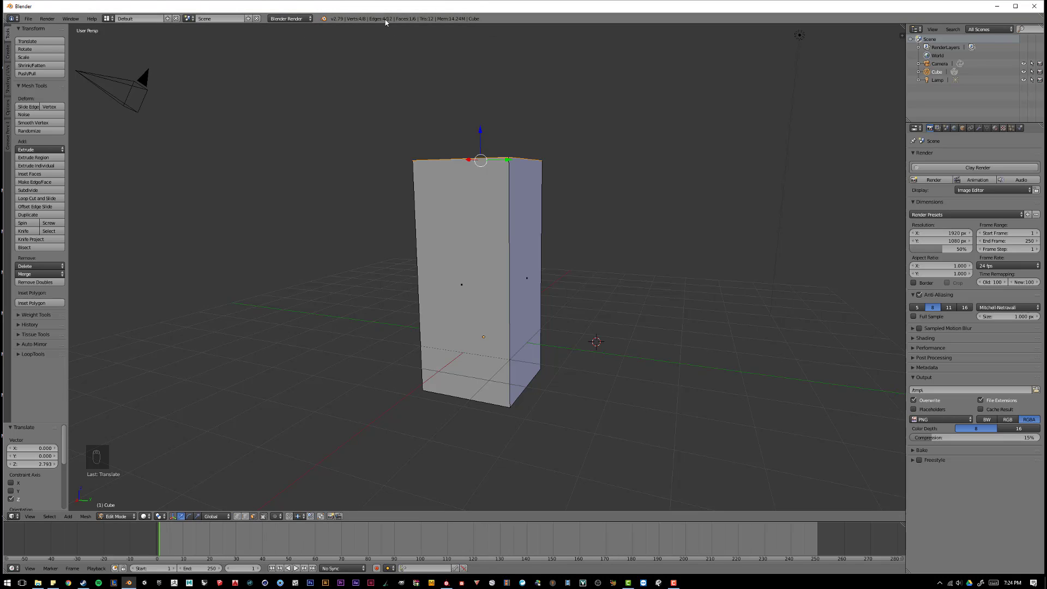
{"action": "middle_click_drag", "start_coordinate": [399, 72], "coordinate": [437, 71]}
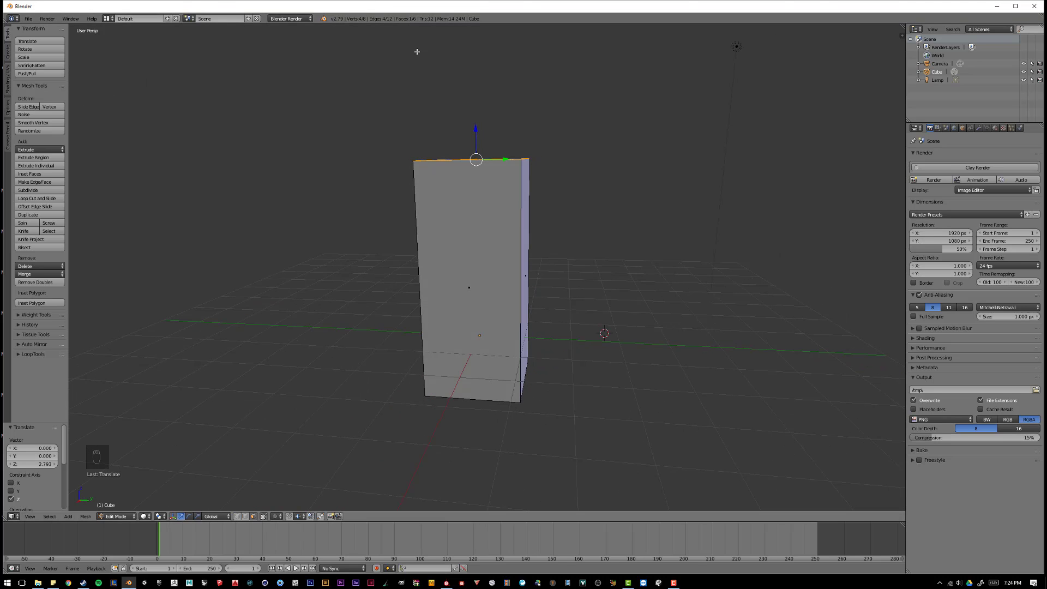
{"action": "middle_click_drag", "start_coordinate": [468, 102], "coordinate": [453, 105]}
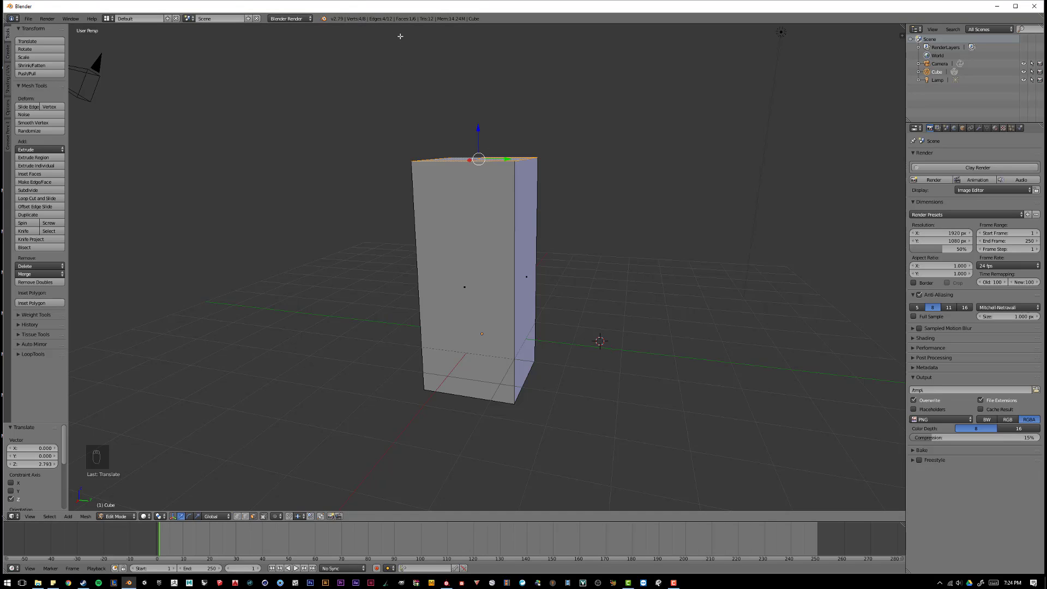
{"action": "key", "text": "g"}
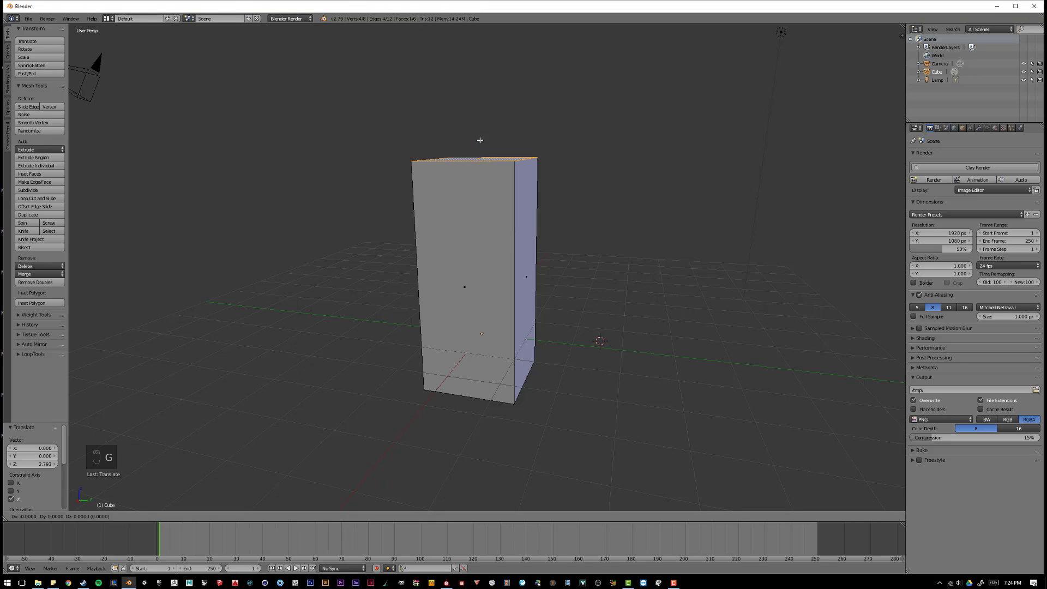
{"action": "key", "text": "z"}
{"action": "left_click", "coordinate": [498, 233]}
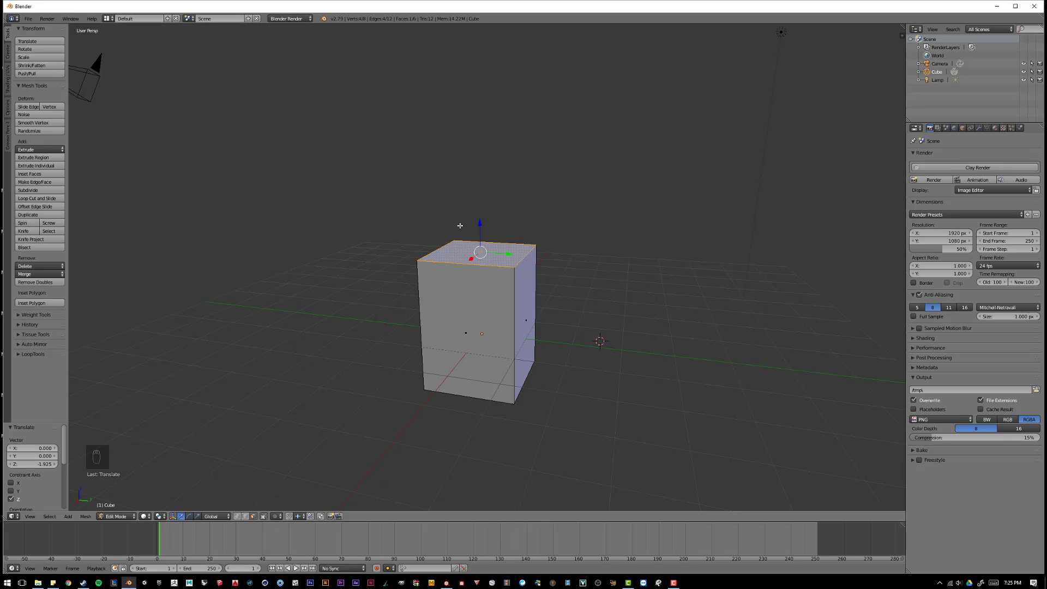
Extrude the top face upward by about 2.55 along Z
{"action": "middle_click_drag", "start_coordinate": [468, 262], "coordinate": [495, 269]}
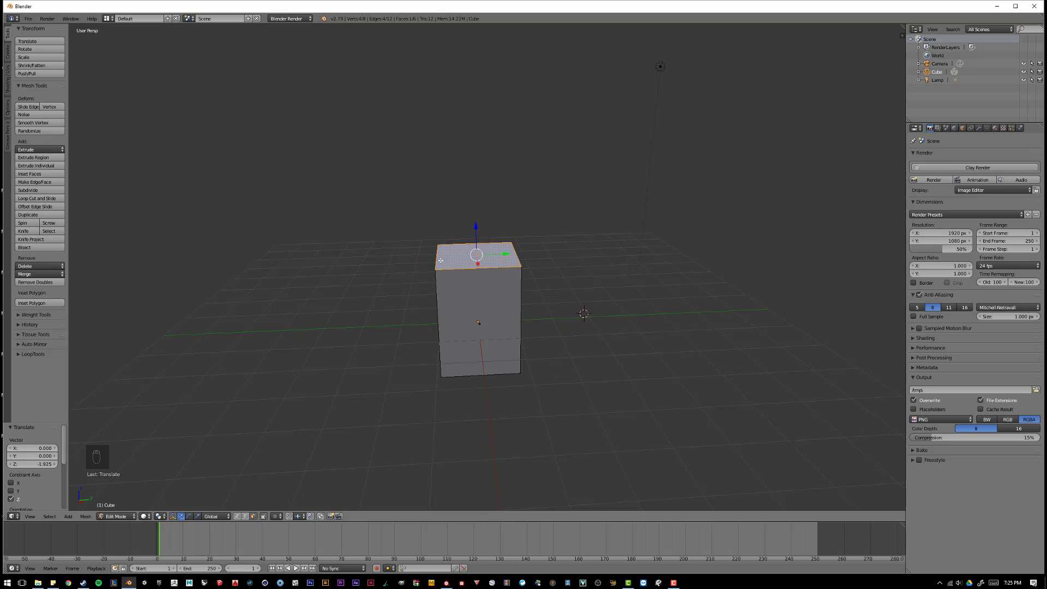
{"action": "middle_click_drag", "start_coordinate": [441, 260], "coordinate": [424, 256]}
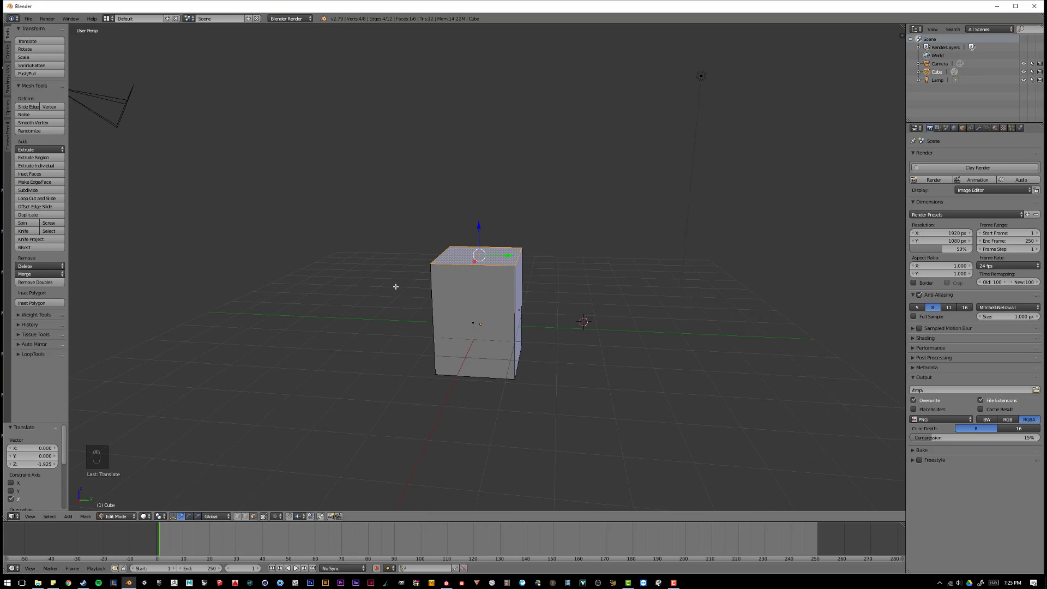
{"action": "key", "text": "e"}
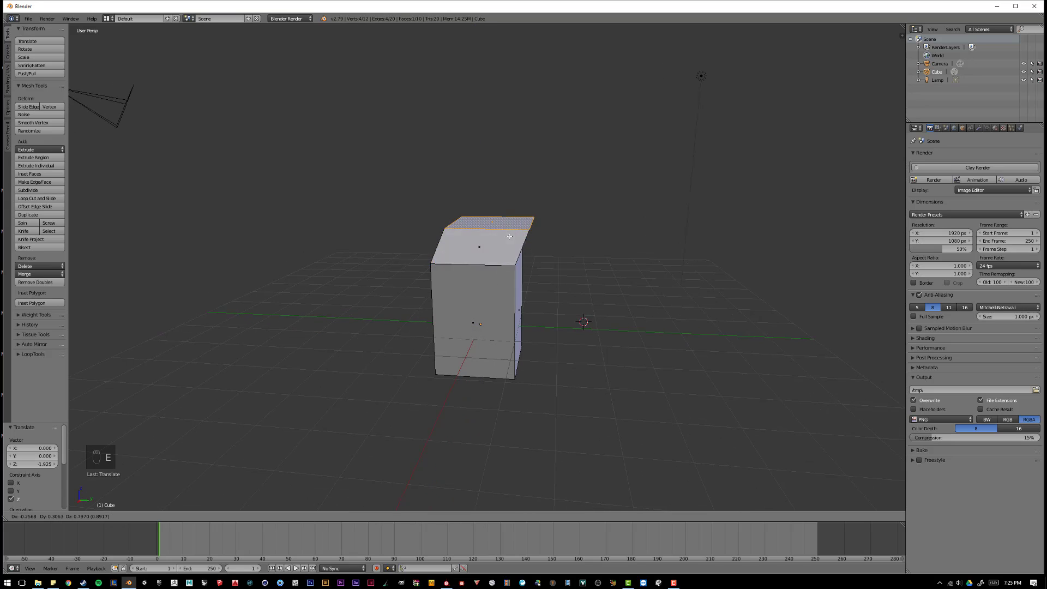
{"action": "left_click", "coordinate": [471, 169]}
Inset the extruded block's top face with a thickness of about 0.42
{"action": "middle_click_drag", "start_coordinate": [471, 169], "coordinate": [408, 28]}
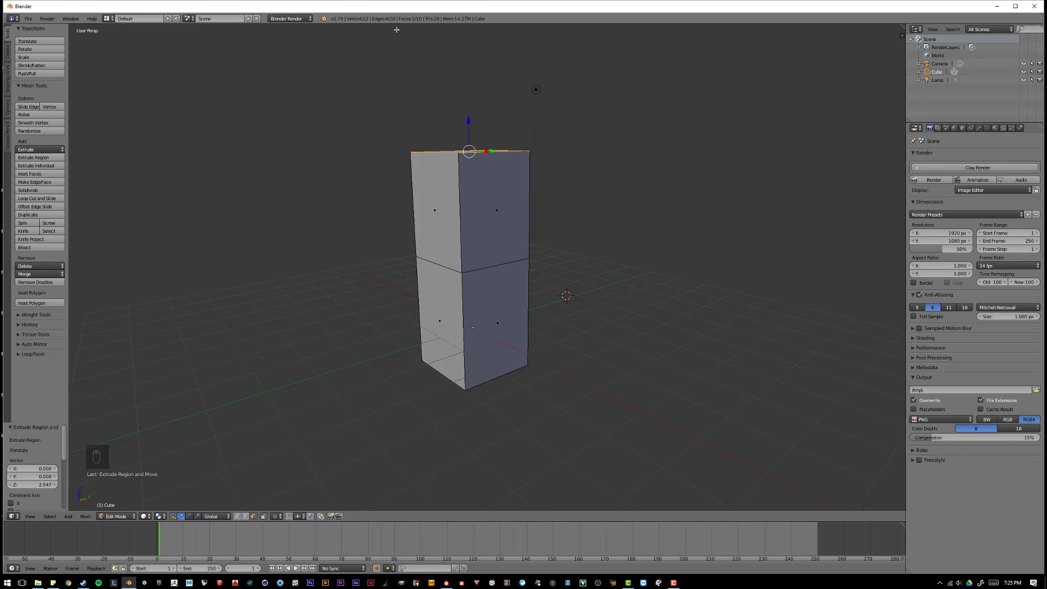
{"action": "middle_click_drag", "start_coordinate": [440, 119], "coordinate": [417, 222]}
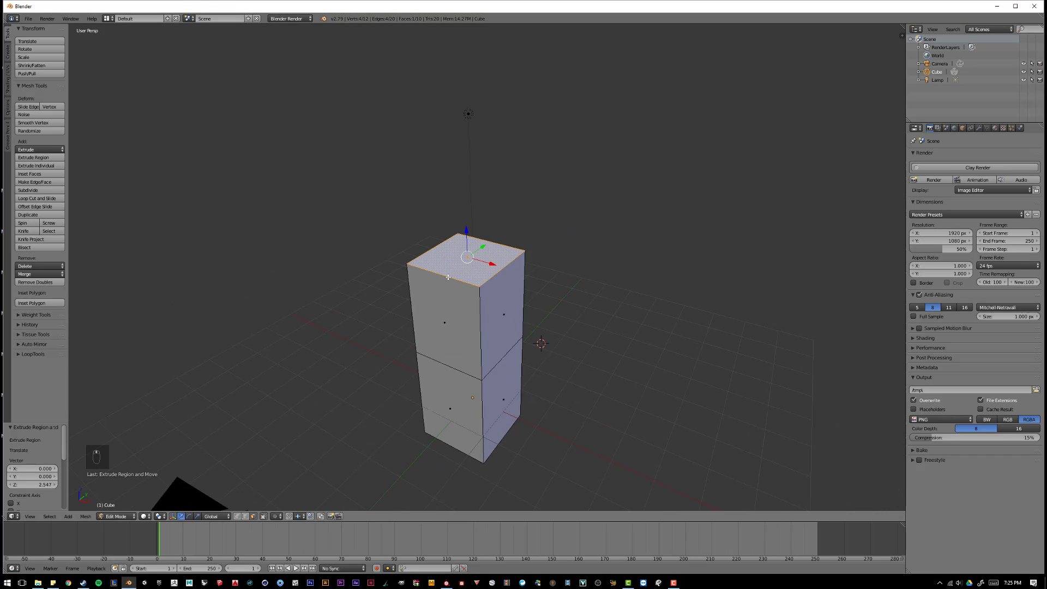
{"action": "key", "text": "KP_Decimal"}
{"action": "scroll", "coordinate": [454, 168], "scroll_direction": "down", "scroll_amount": 5}
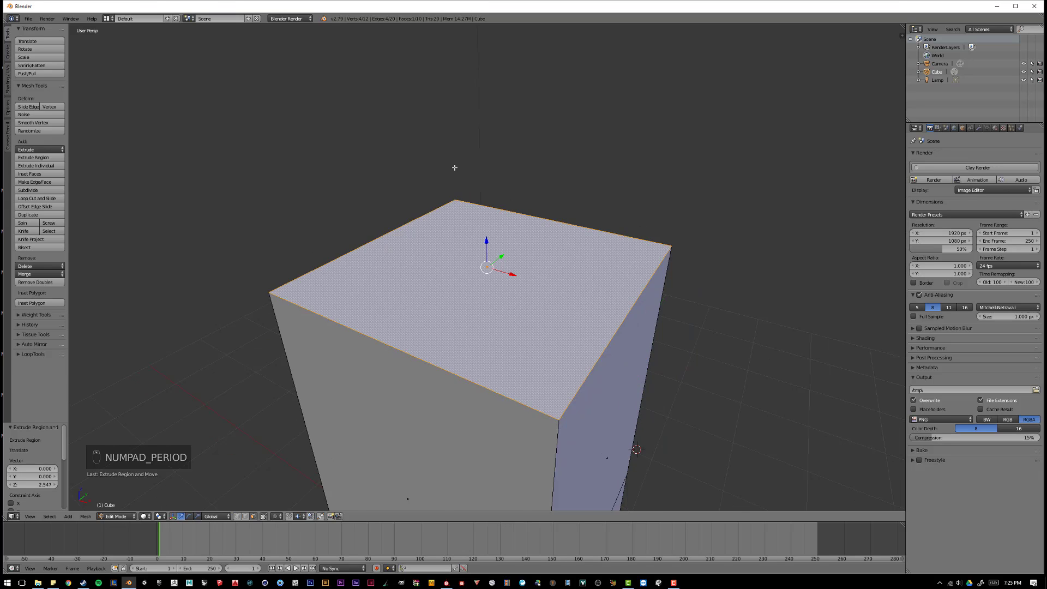
{"action": "middle_click_drag", "start_coordinate": [484, 219], "coordinate": [459, 223], "text": "shift"}
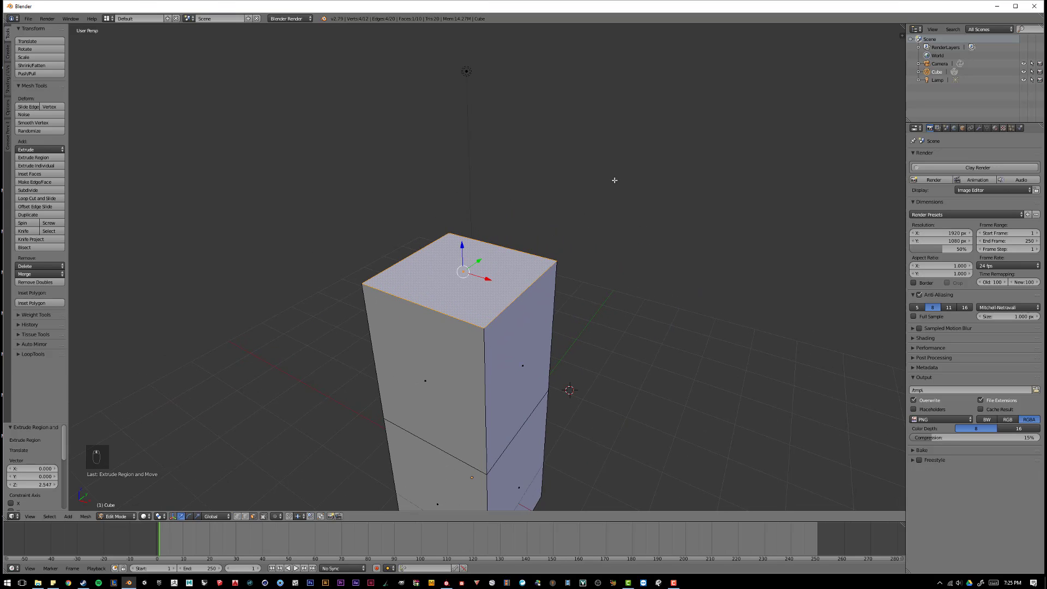
{"action": "key", "text": "i"}
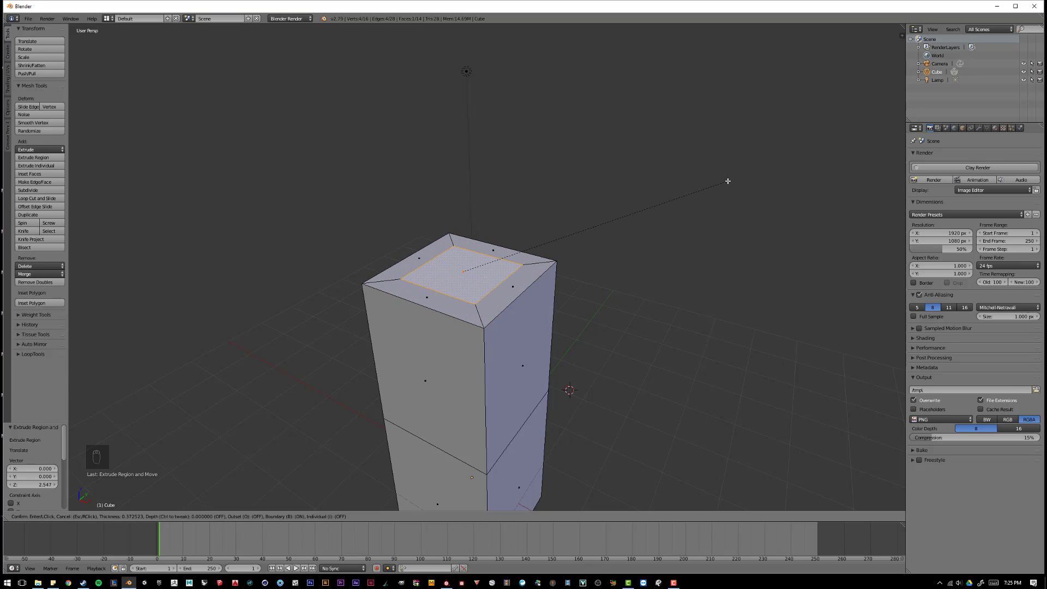
{"action": "left_click", "coordinate": [724, 181]}
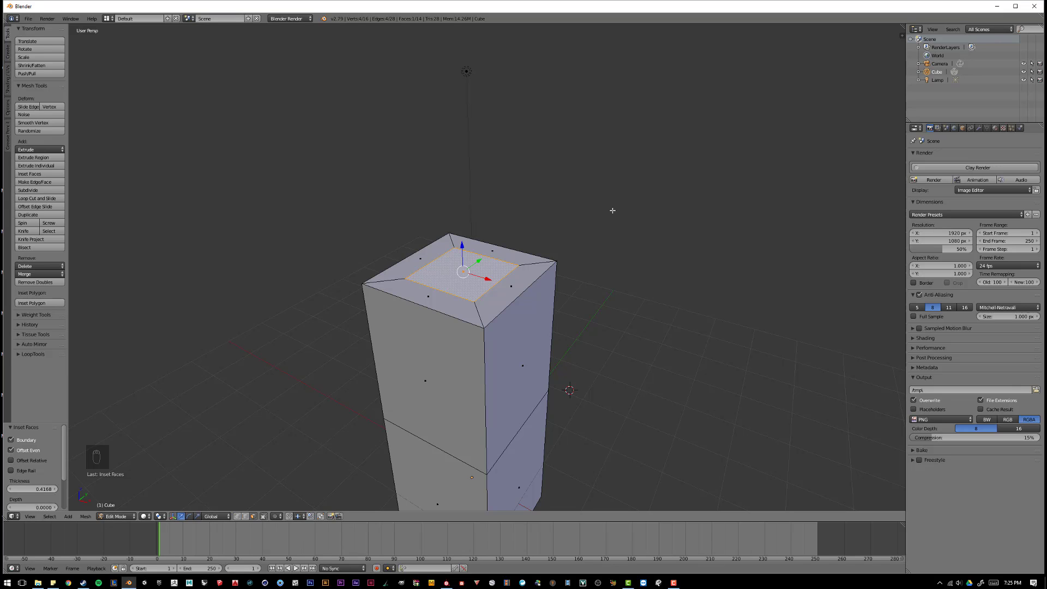
Try moving the inset top face up by about 0.87 along Z, and undo both the move and the inset
{"action": "key", "text": "g"}
{"action": "key", "text": "z"}
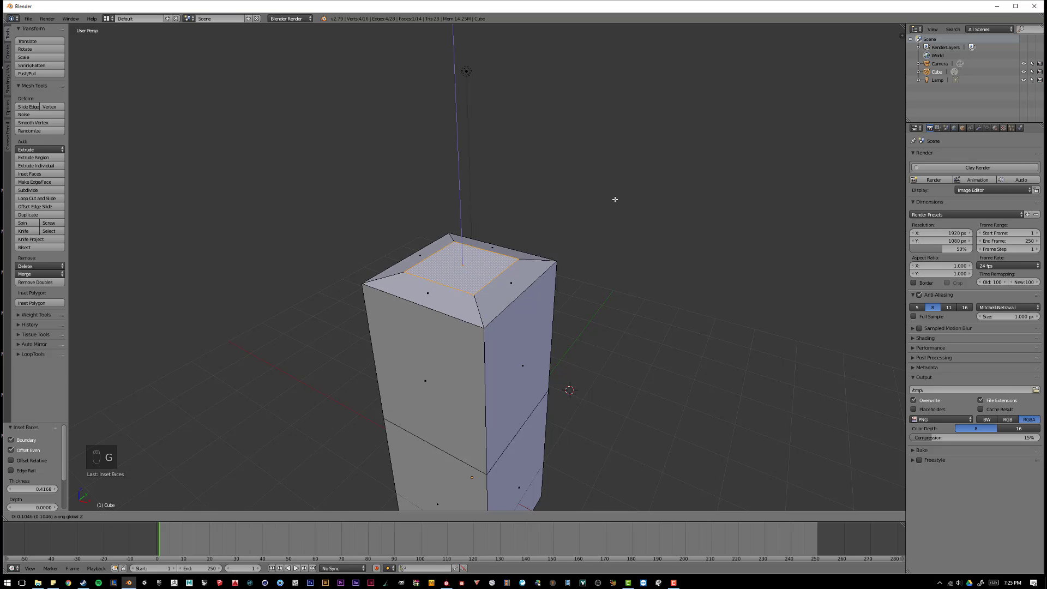
{"action": "left_click", "coordinate": [621, 153]}
{"action": "middle_click_drag", "start_coordinate": [621, 154], "coordinate": [556, 187]}
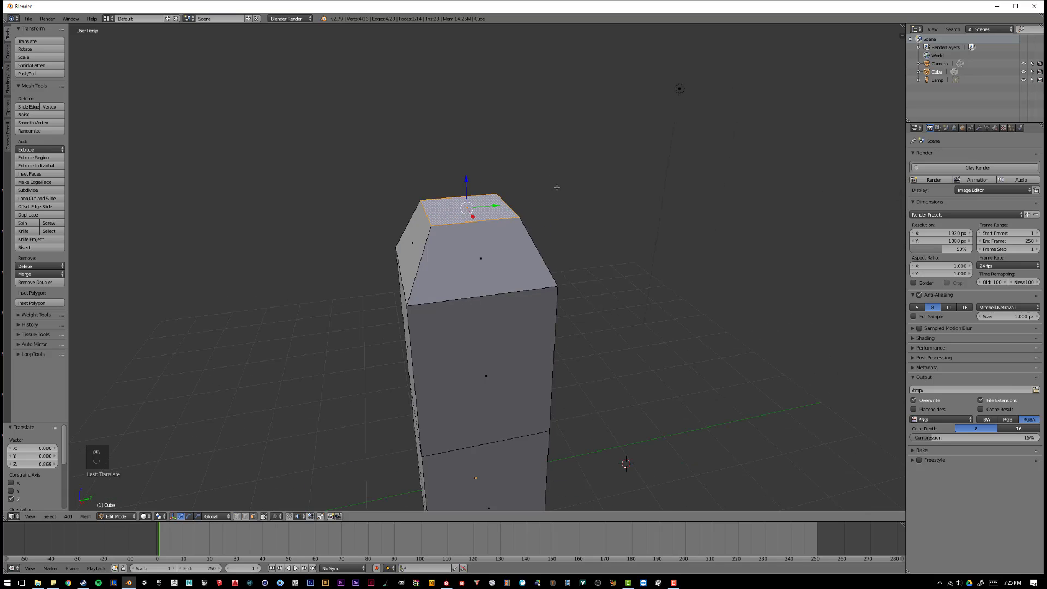
{"action": "key", "text": "ctrl+z"}
{"action": "key", "text": "ctrl+z"}
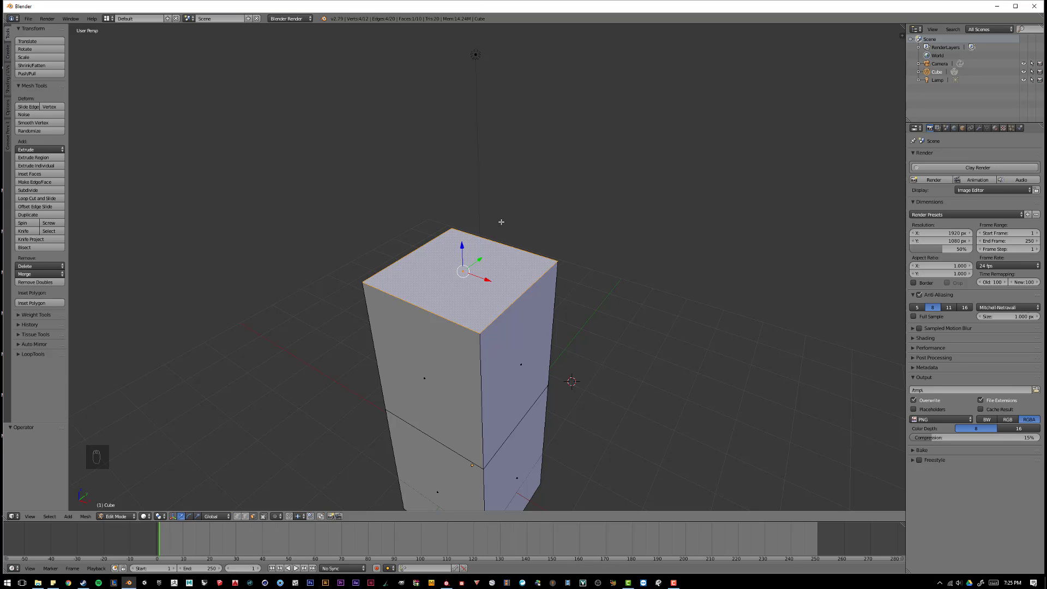
Try a manual inset by extruding the top face in place and scaling it to about 0.54, and undo it
{"action": "key", "text": "e"}
{"action": "right_click", "coordinate": [534, 194]}
{"action": "key", "text": "s"}
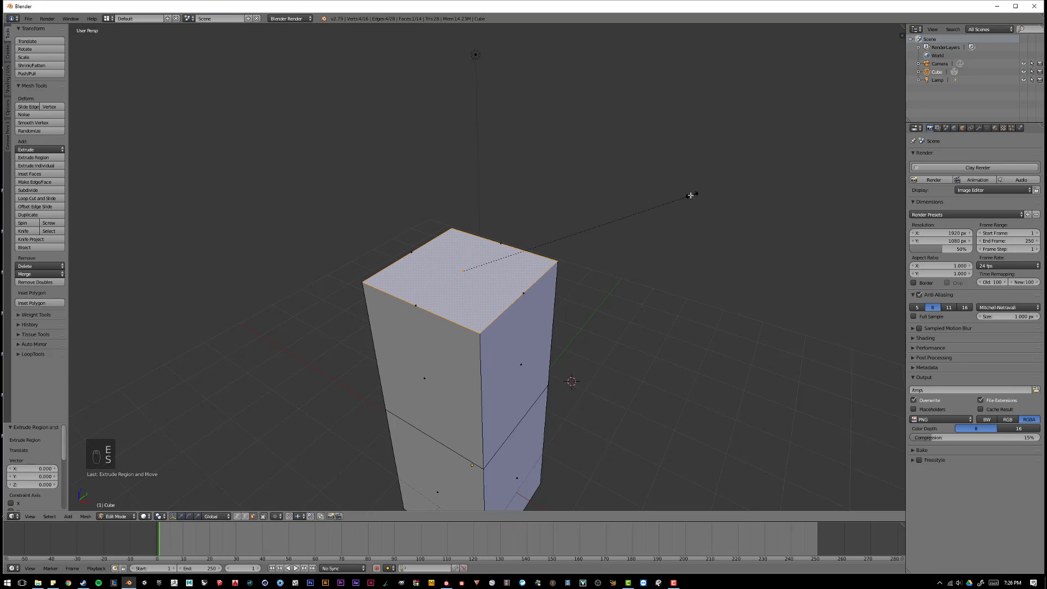
{"action": "left_click", "coordinate": [581, 213]}
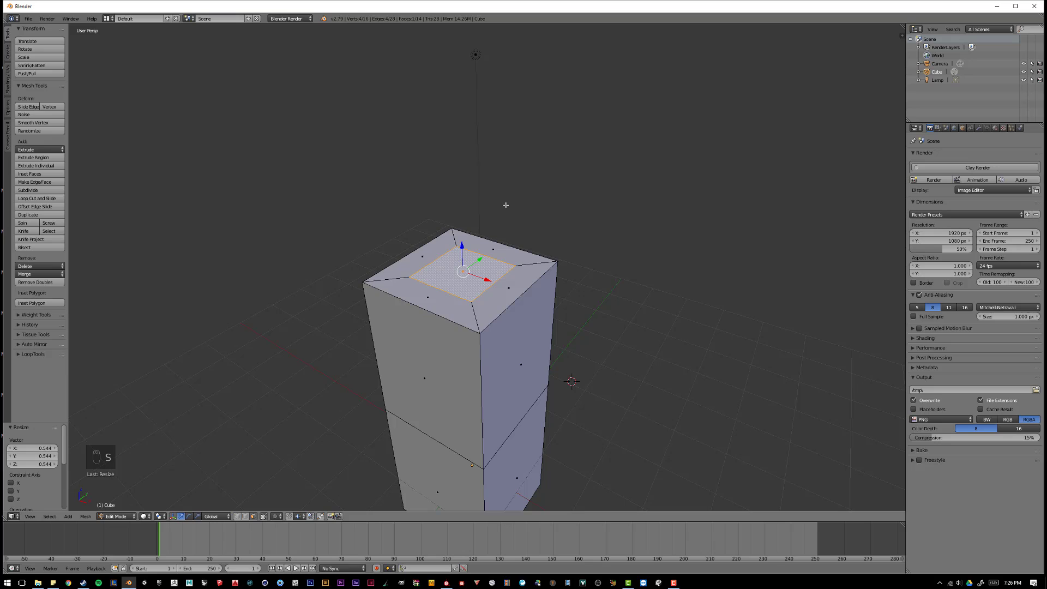
{"action": "key", "text": "ctrl+z"}
{"action": "key", "text": "ctrl+z"}
{"action": "key", "text": "ctrl+z"}
Repeat the in-place extrusion of the top face, scale it to about 0.47, and undo both operations
{"action": "key", "text": "e"}
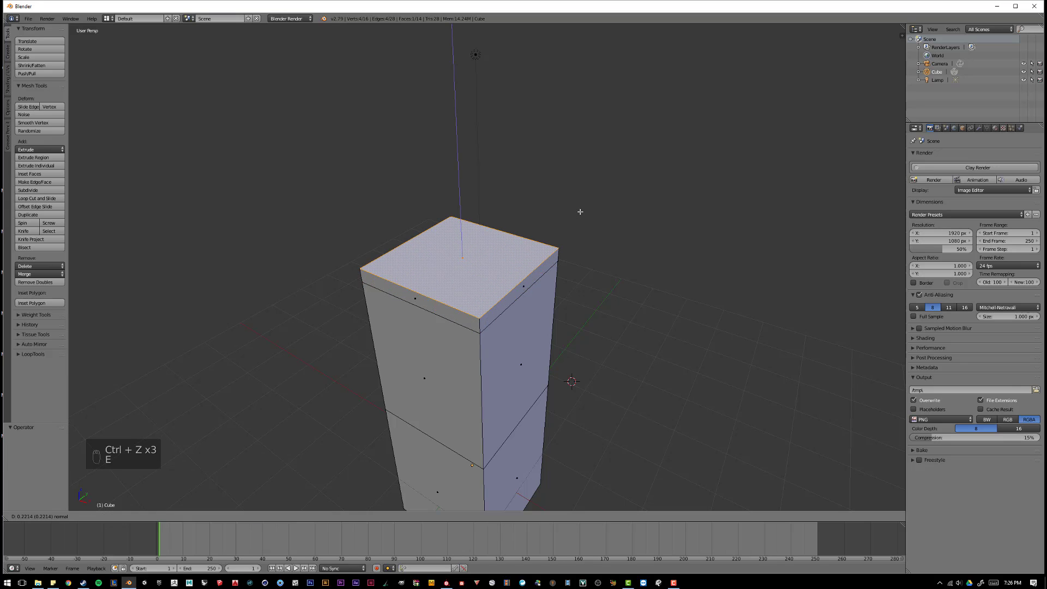
{"action": "right_click", "coordinate": [580, 211]}
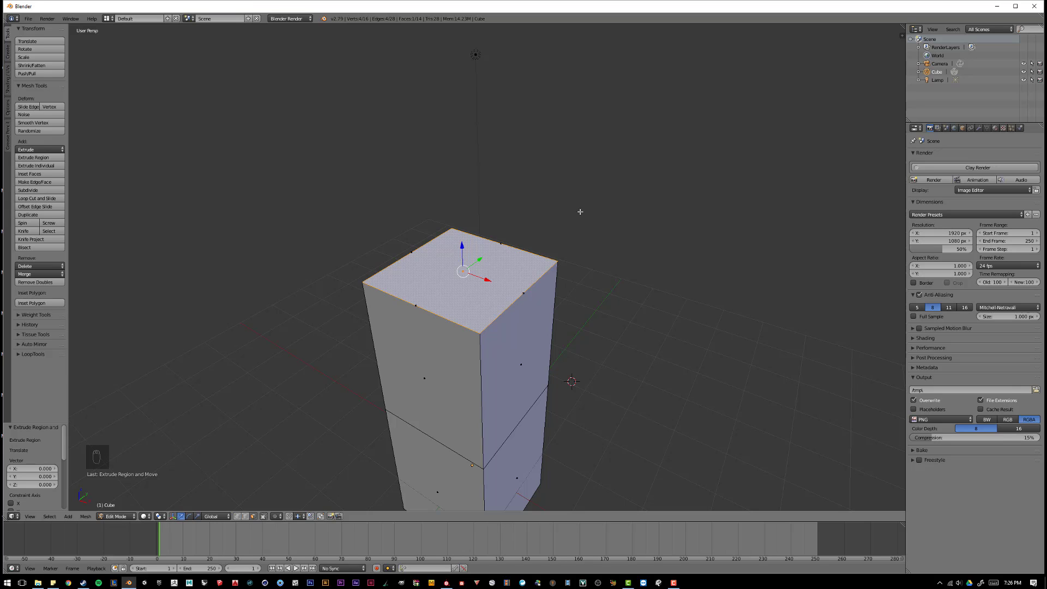
{"action": "key", "text": "s"}
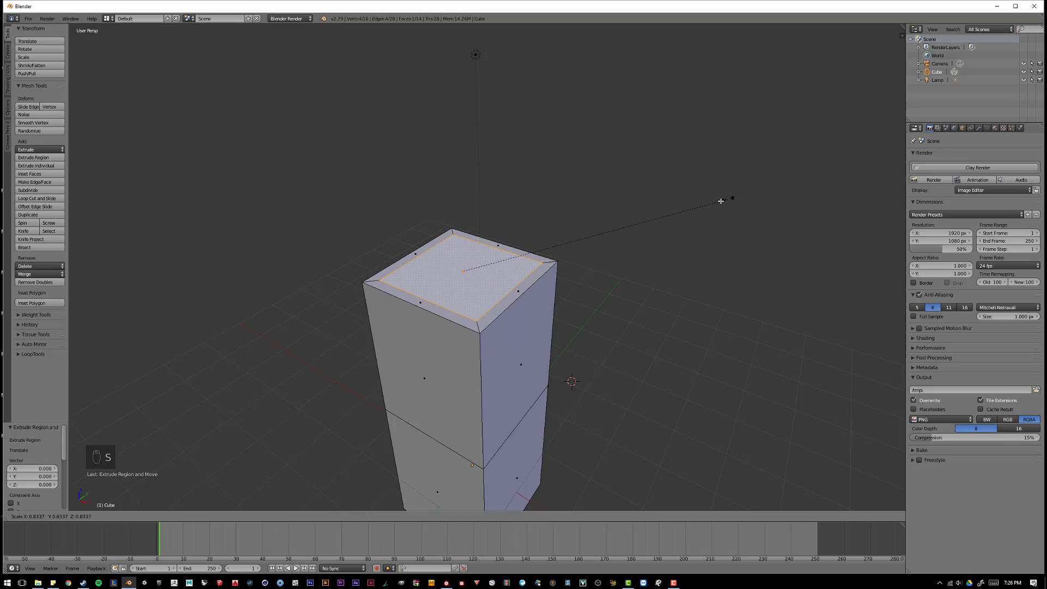
{"action": "left_click", "coordinate": [612, 224]}
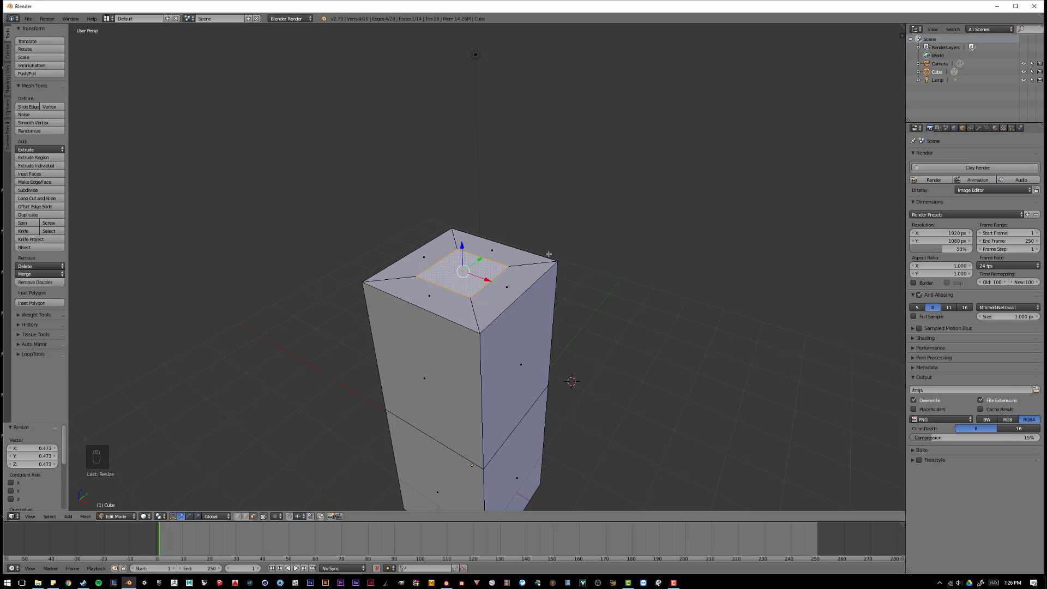
{"action": "key", "text": "ctrl+z"}
{"action": "key", "text": "ctrl+z"}
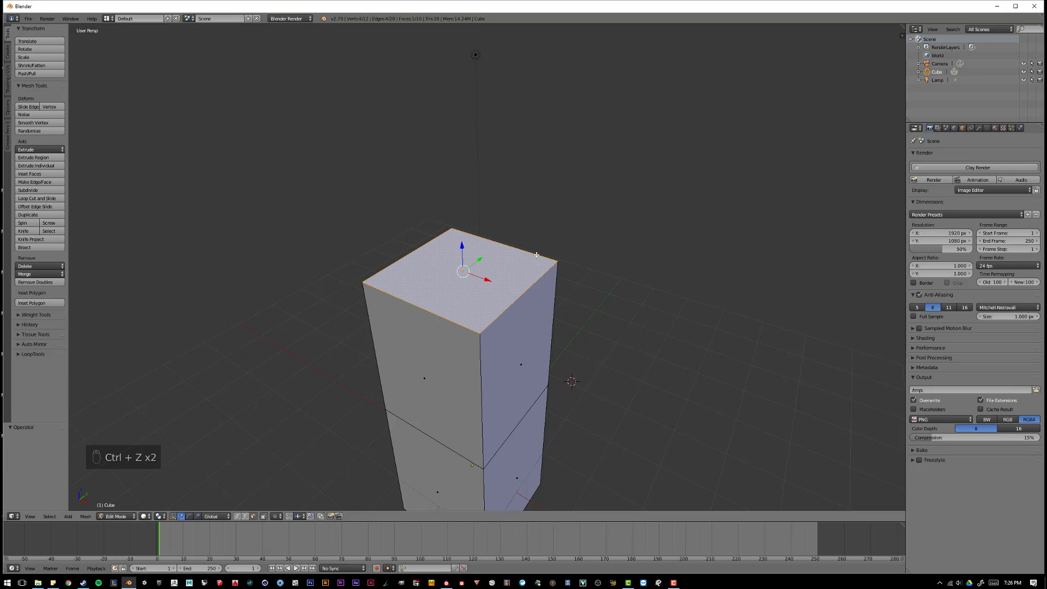
Inset the block's top face by about 0.43 and extrude the inset face upward by about 1.87
{"action": "key", "text": "i"}
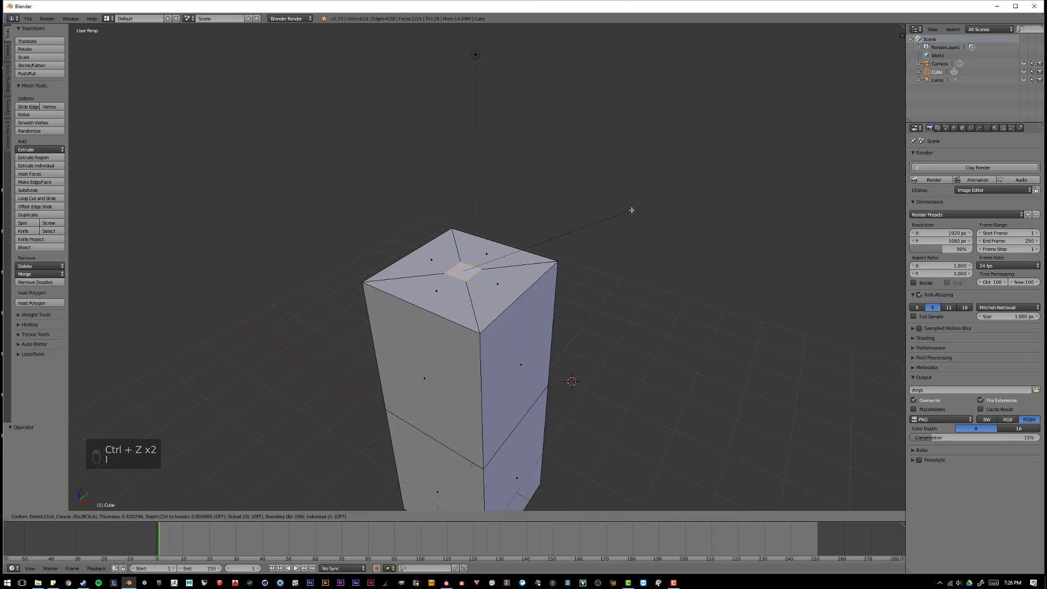
{"action": "left_click", "coordinate": [658, 212]}
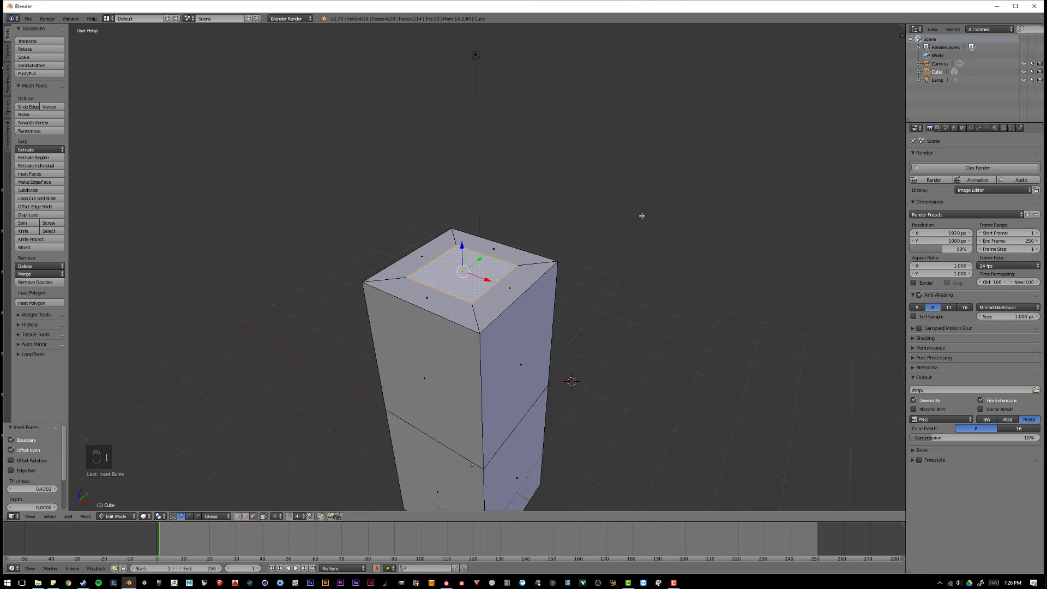
{"action": "middle_click_drag", "start_coordinate": [643, 218], "coordinate": [618, 233]}
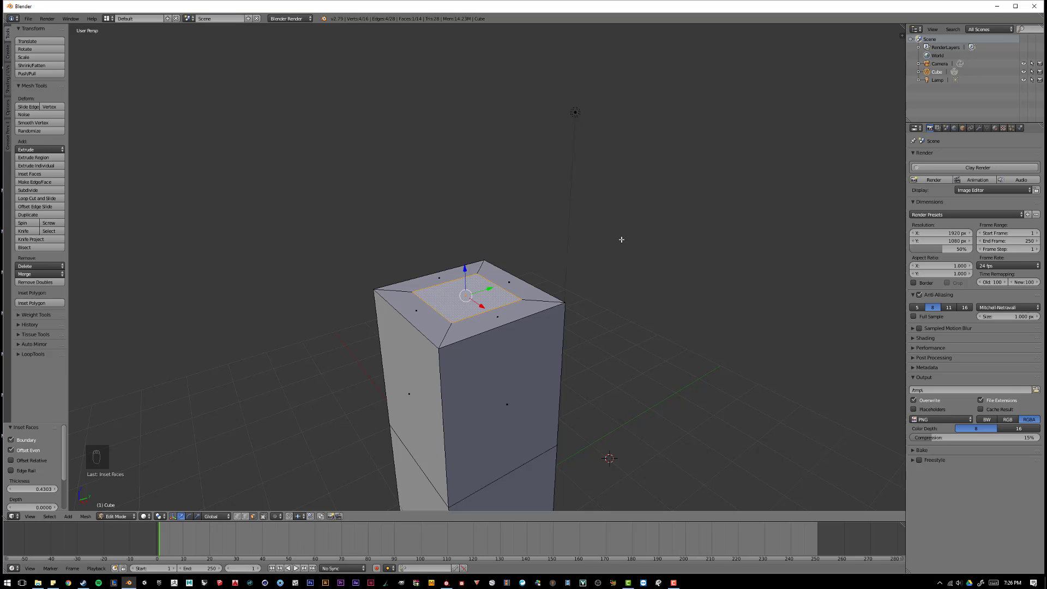
{"action": "key", "text": "e"}
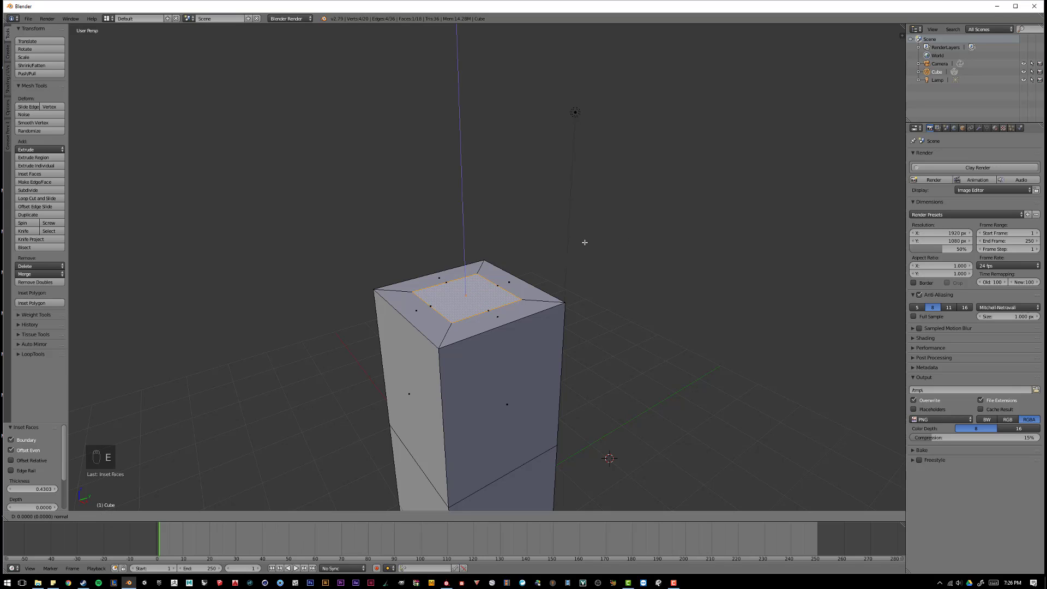
{"action": "left_click", "coordinate": [607, 111]}
{"action": "middle_click_drag", "start_coordinate": [606, 111], "coordinate": [398, 37]}
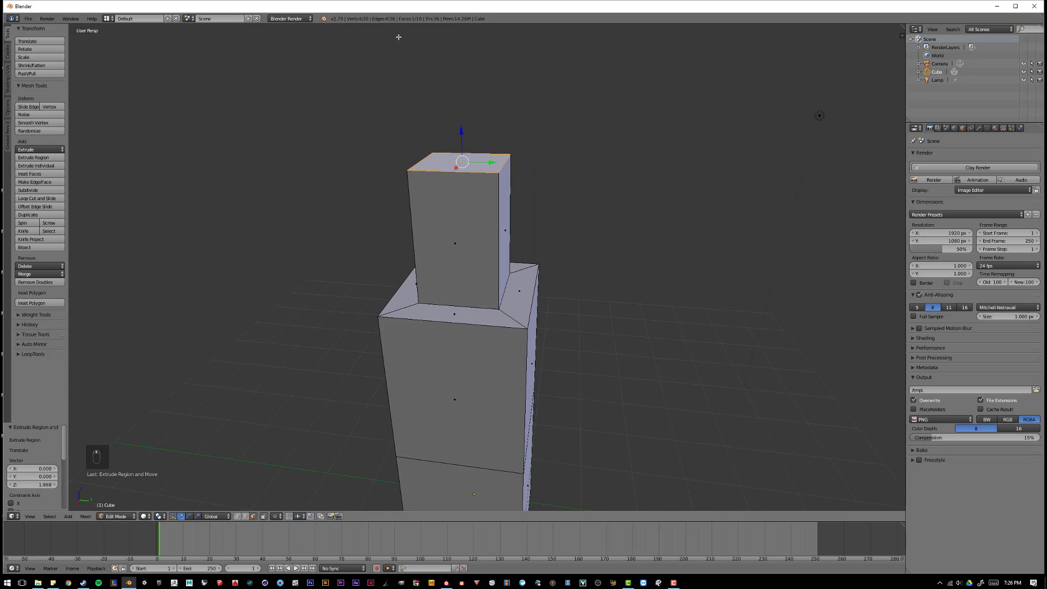
Inset one side face of the block's upper section by about 0.45 and extrude it outward by about 1.88 as an arm
{"action": "middle_click_drag", "start_coordinate": [568, 168], "coordinate": [469, 223]}
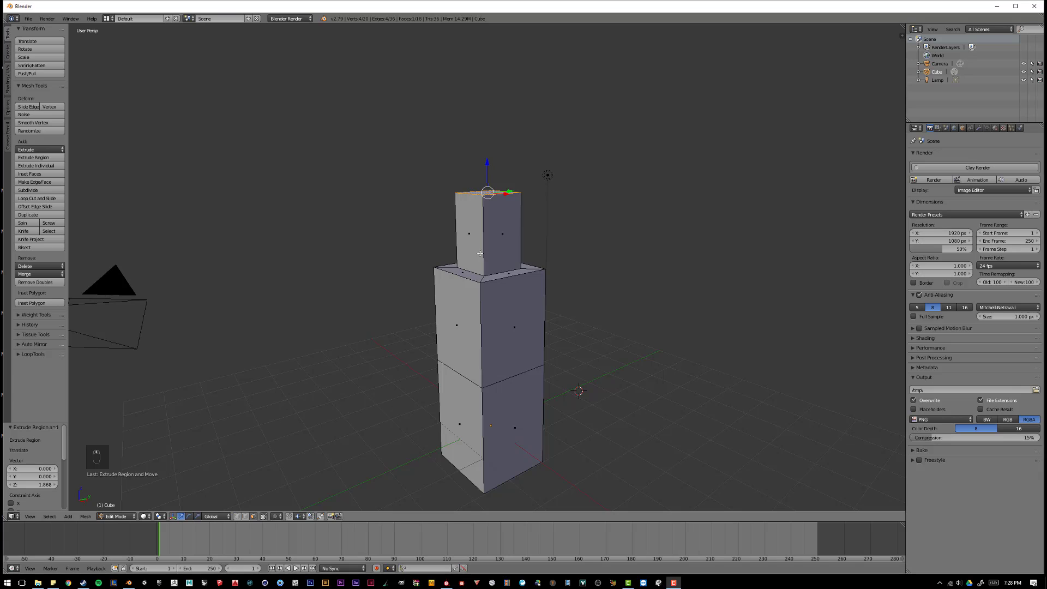
{"action": "middle_click_drag", "start_coordinate": [491, 262], "coordinate": [484, 331]}
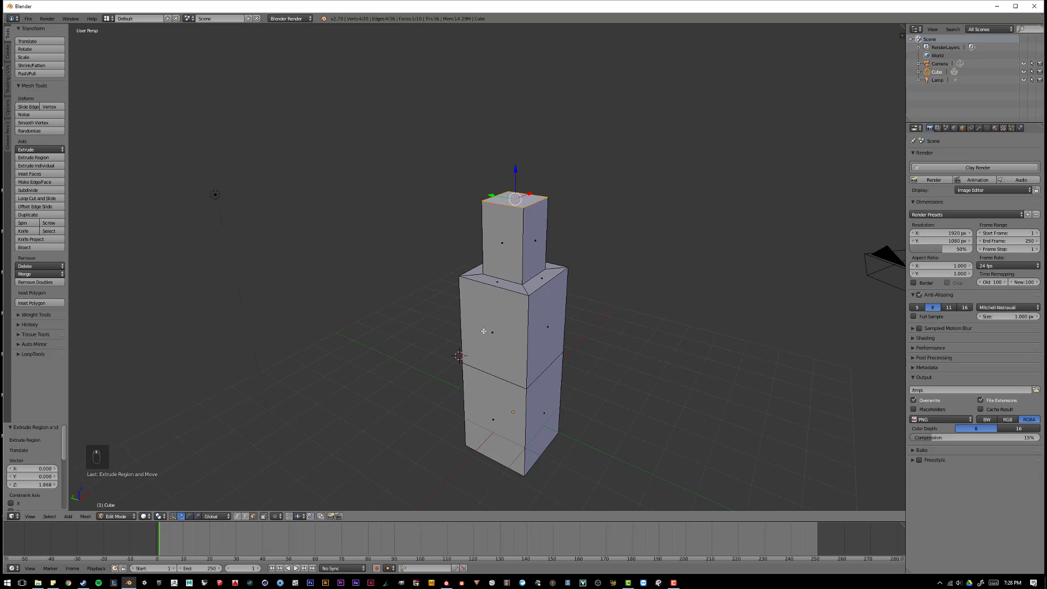
{"action": "key", "text": "ctrl+Tab"}
{"action": "left_click", "coordinate": [483, 332]}
{"action": "right_click", "coordinate": [526, 359]}
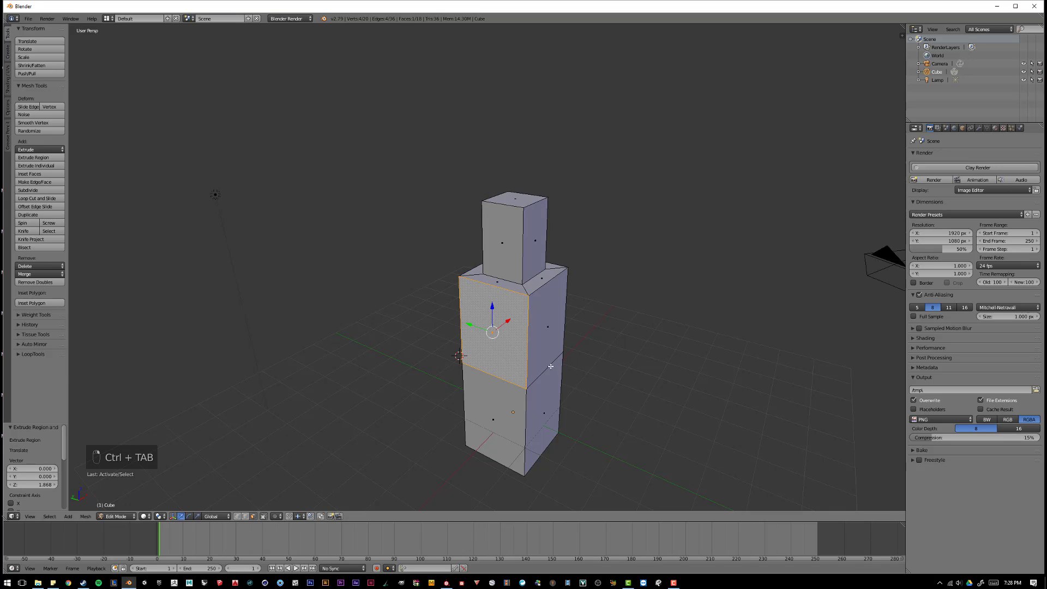
{"action": "key", "text": "i"}
{"action": "left_click", "coordinate": [669, 302]}
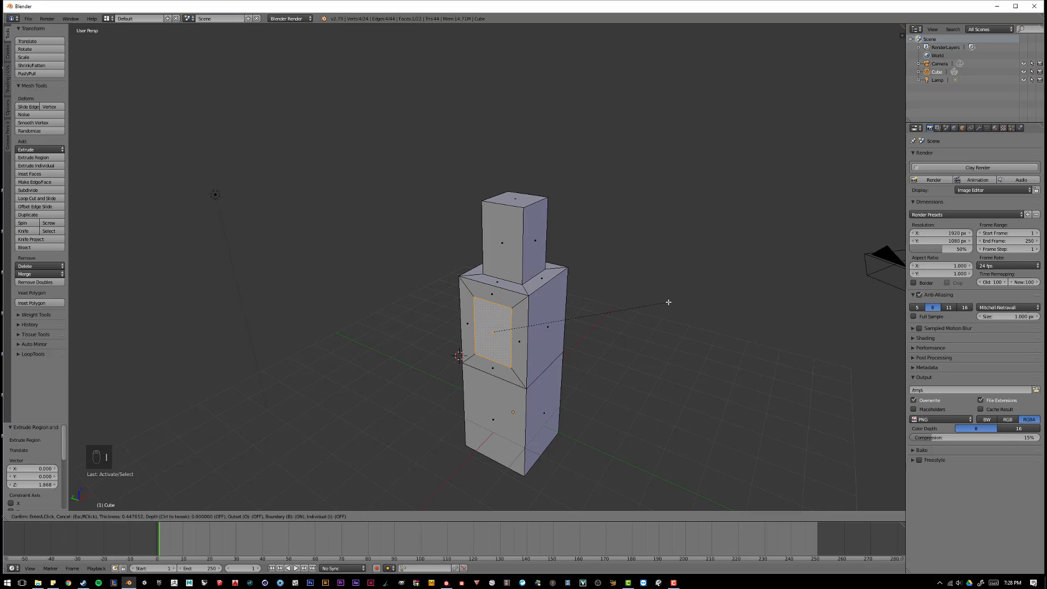
{"action": "key", "text": "e"}
{"action": "left_click", "coordinate": [620, 339]}
Inset the opposite side face of the upper section and extrude it outward by about 2.36 as a second arm
{"action": "middle_click_drag", "start_coordinate": [620, 339], "coordinate": [689, 322]}
{"action": "right_click", "coordinate": [512, 355]}
{"action": "key", "text": "i"}
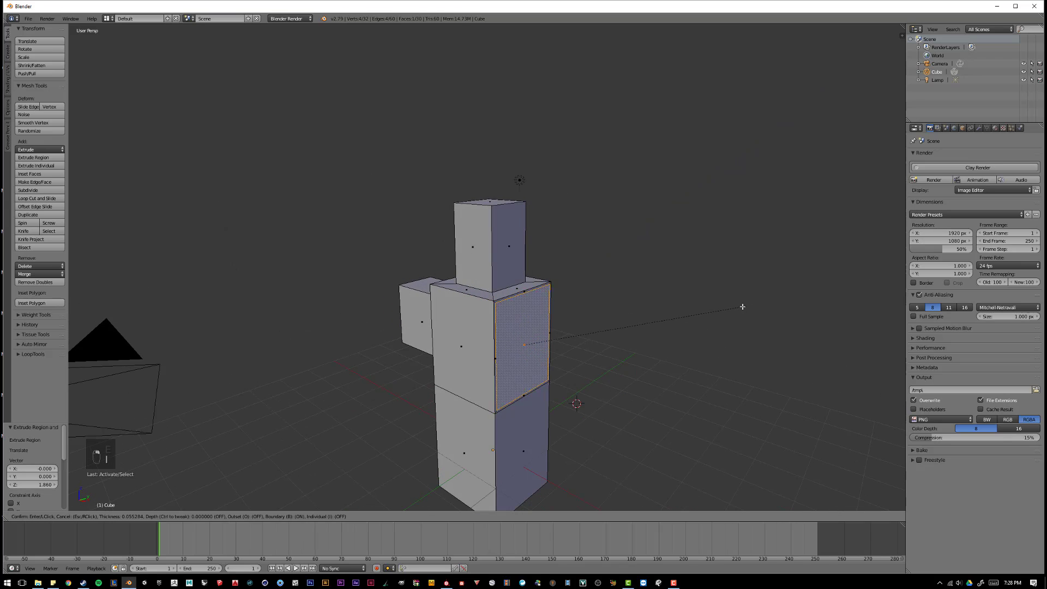
{"action": "left_click", "coordinate": [723, 311]}
{"action": "key", "text": "w"}
{"action": "left_click", "coordinate": [703, 437]}
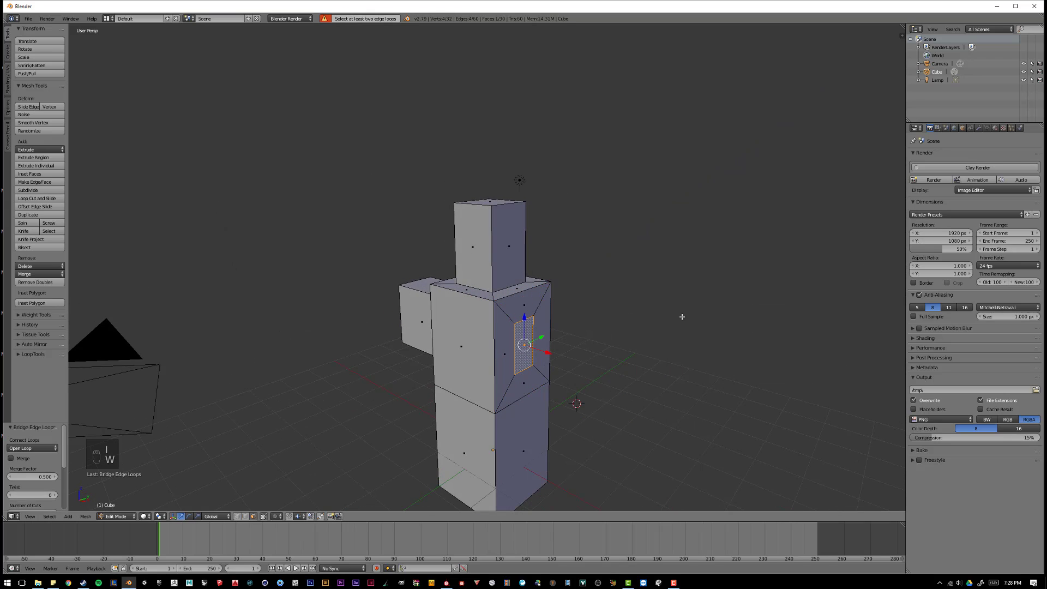
{"action": "key", "text": "e"}
{"action": "left_click", "coordinate": [796, 357]}
Inset the second arm's top face by about 0.21 and extrude it upward by about 3.78
{"action": "right_click", "coordinate": [594, 337]}
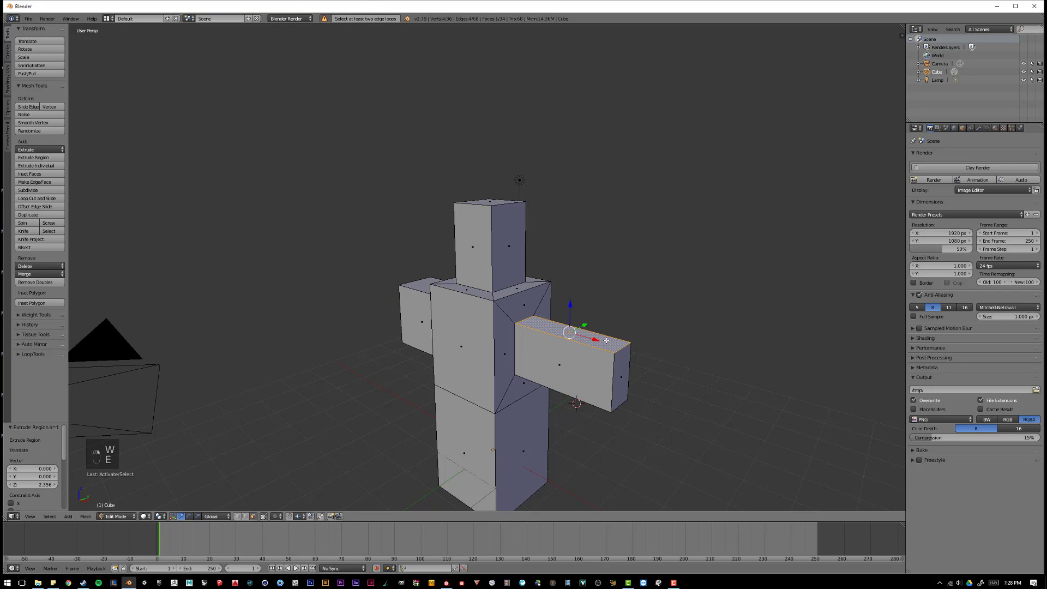
{"action": "key", "text": "i"}
{"action": "left_click", "coordinate": [688, 292]}
{"action": "key", "text": "e"}
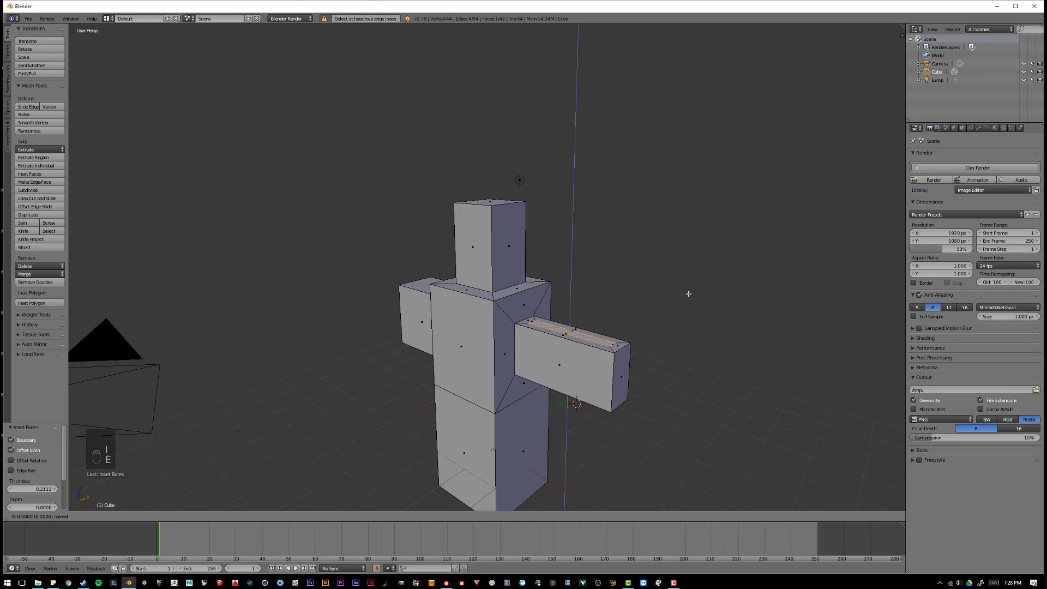
{"action": "key", "text": "z"}
{"action": "middle_click_drag", "start_coordinate": [703, 102], "coordinate": [522, 236]}
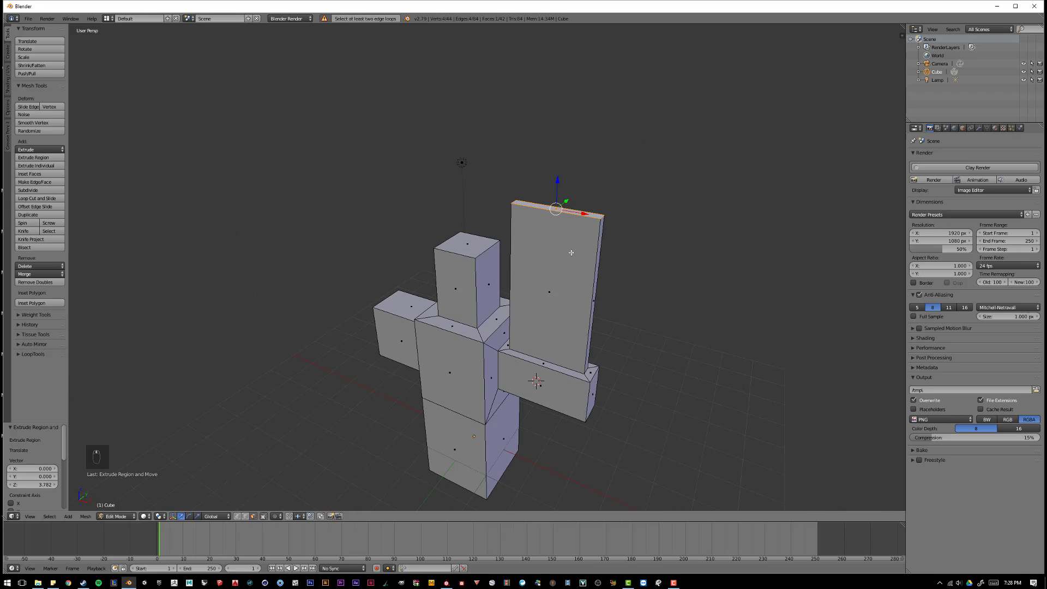
Move the tall panel's top face down by about 1.14 along Z, trying the X and Y axis constraints before settling on Z
{"action": "key", "text": "g"}
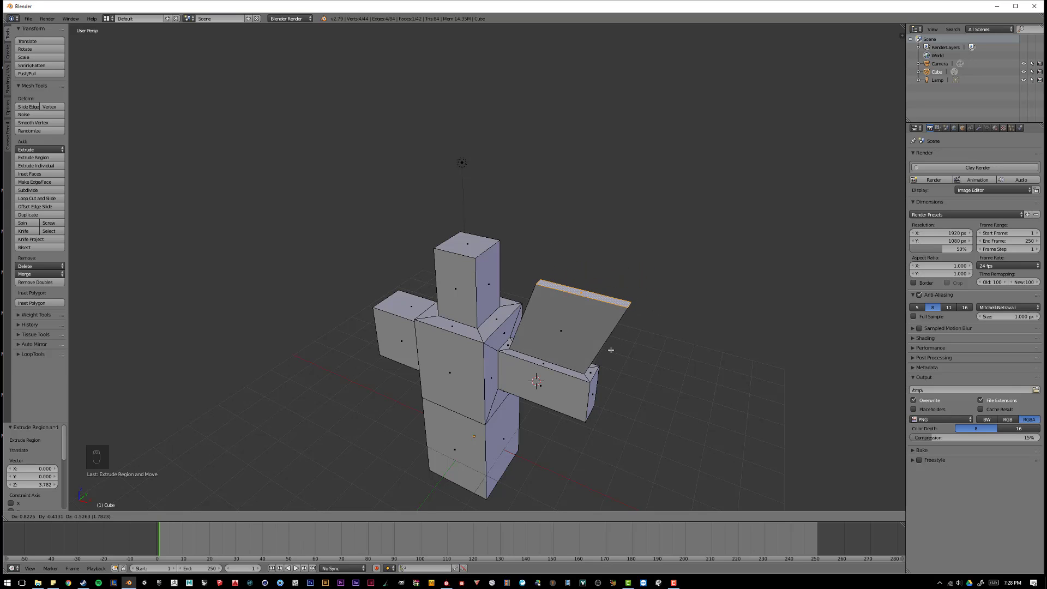
{"action": "key", "text": "z"}
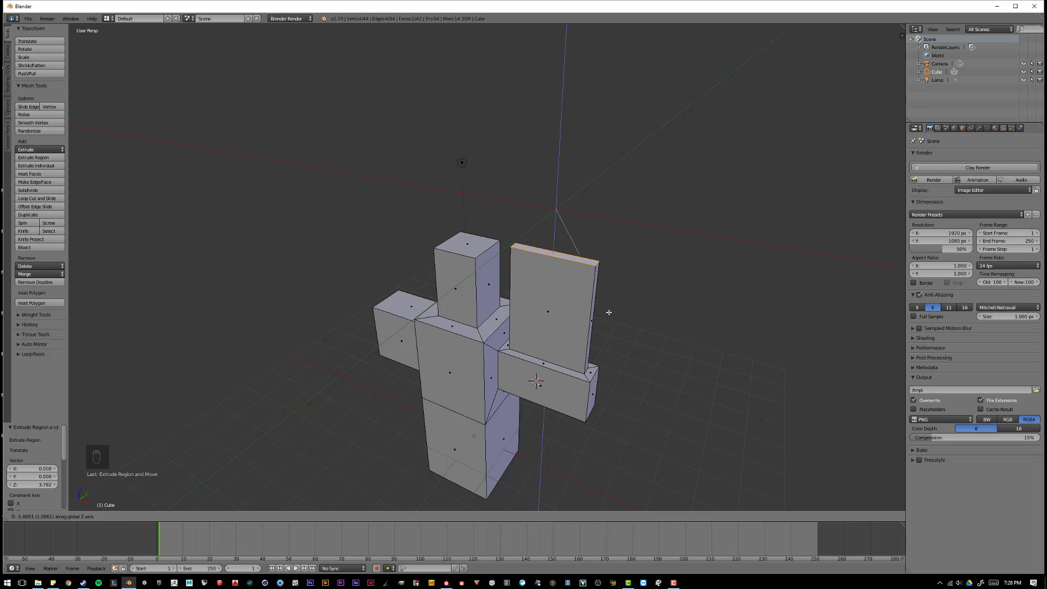
{"action": "key", "text": "y"}
{"action": "key", "text": "x"}
{"action": "key", "text": "y"}
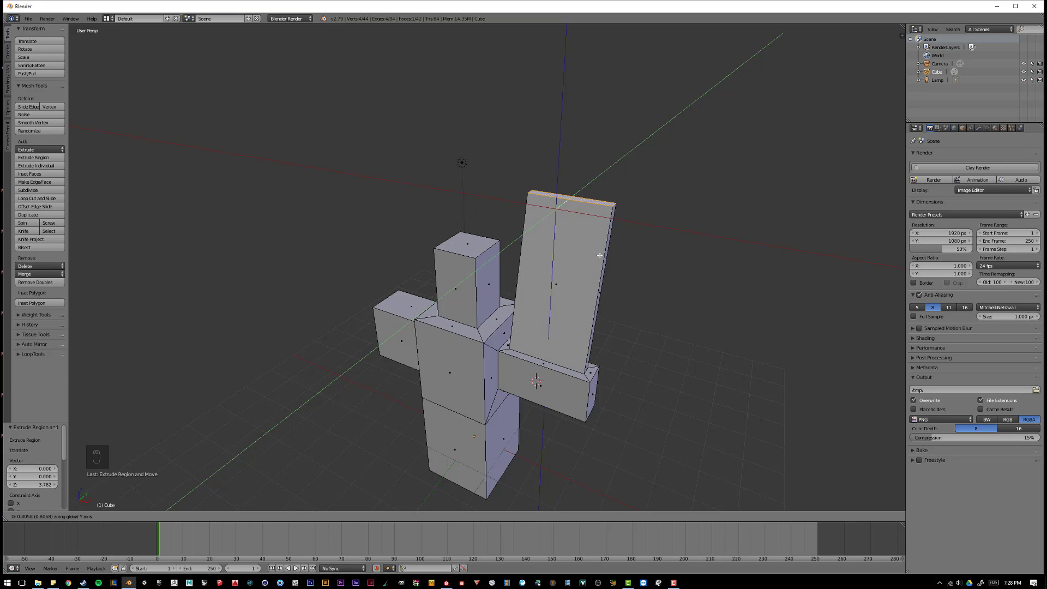
{"action": "key", "text": "x"}
{"action": "key", "text": "z"}
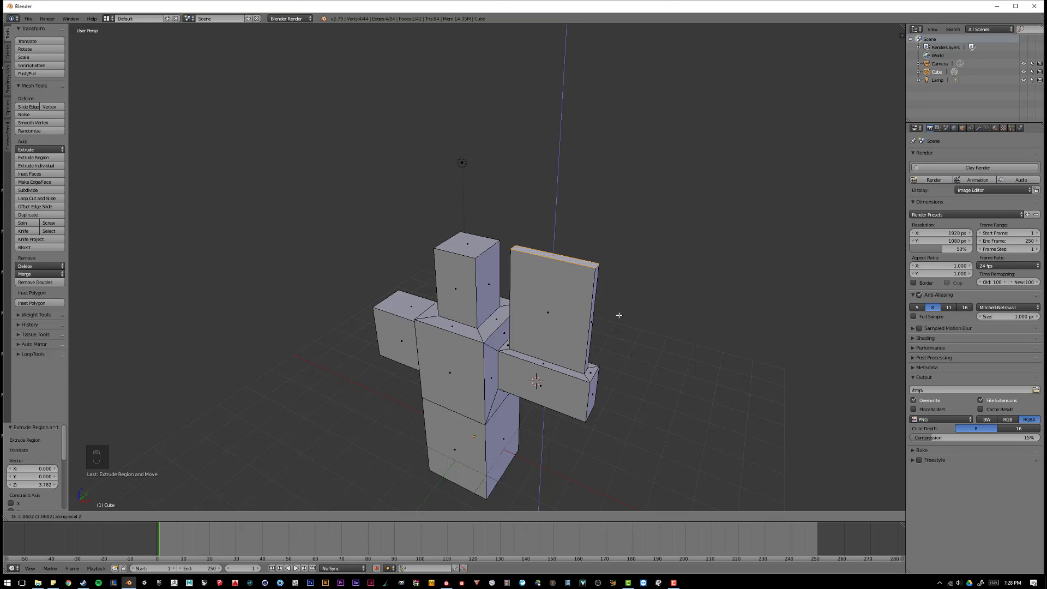
{"action": "key", "text": "x"}
{"action": "key", "text": "y"}
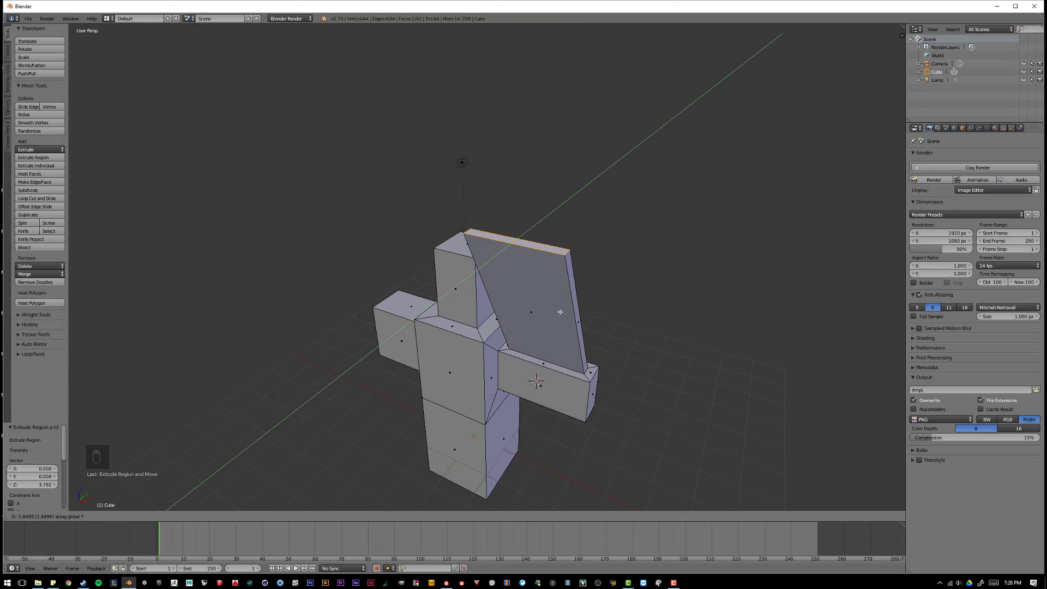
{"action": "key", "text": "z"}
{"action": "left_click", "coordinate": [609, 318]}
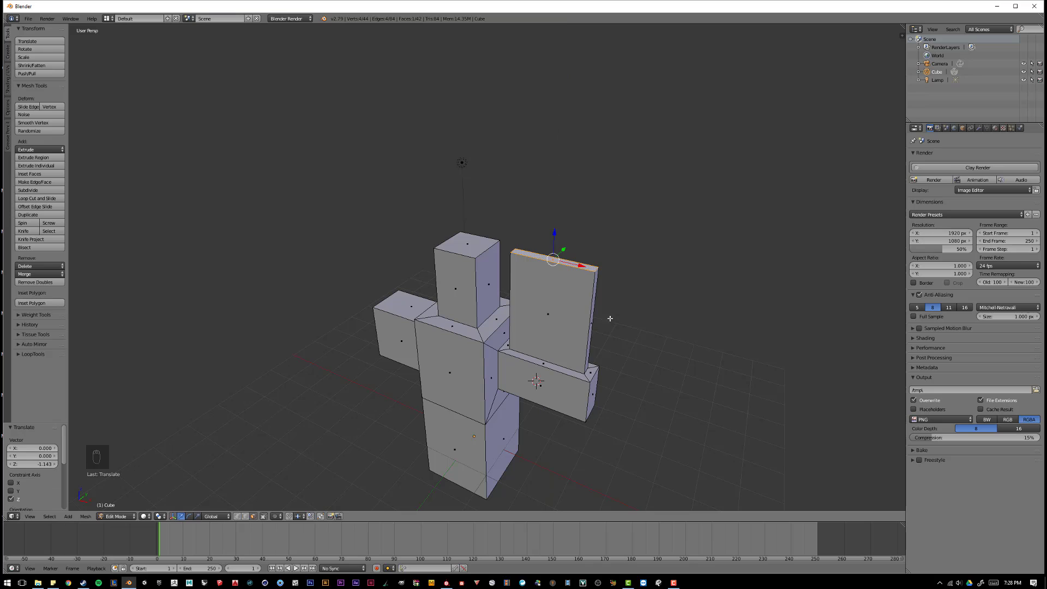
Inset the first arm's outward side face by about 0.55 and extrude it by about 2.19
{"action": "middle_click_drag", "start_coordinate": [609, 318], "coordinate": [524, 338]}
{"action": "right_click", "coordinate": [397, 372]}
{"action": "key", "text": "i"}
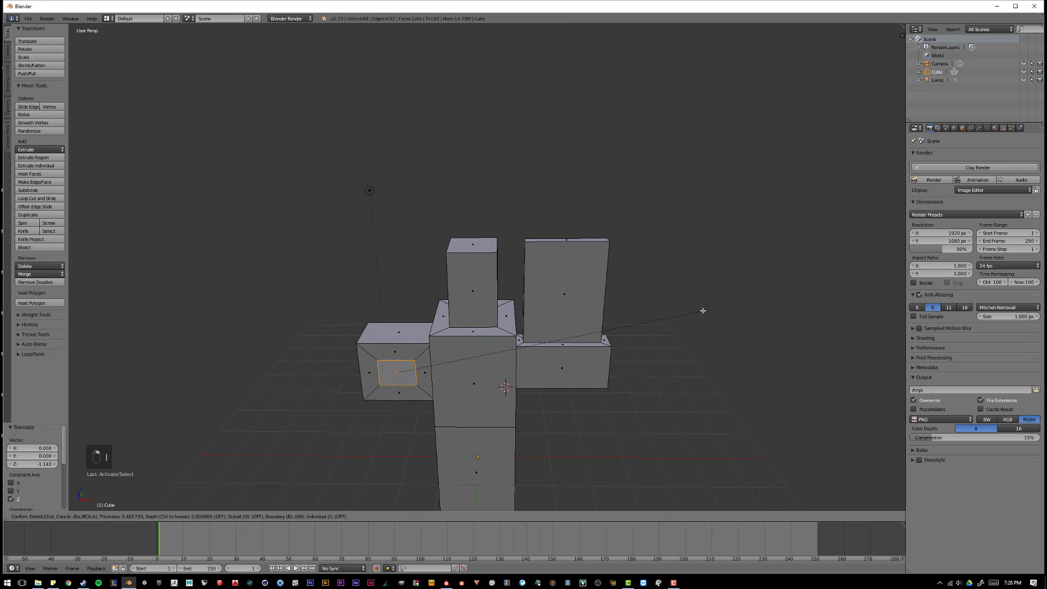
{"action": "left_click", "coordinate": [699, 310]}
{"action": "key", "text": "e"}
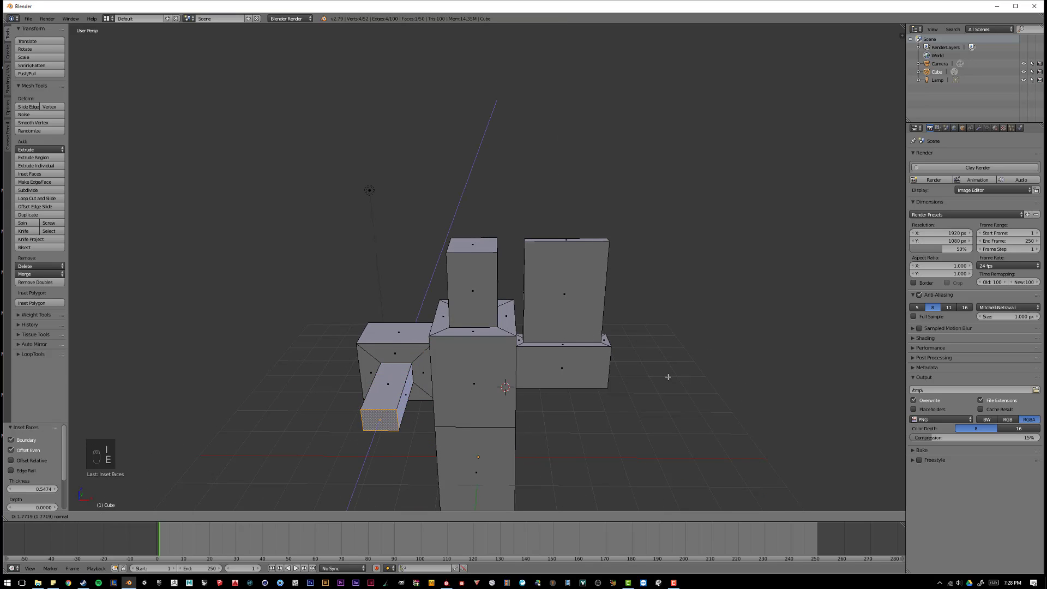
{"action": "left_click", "coordinate": [612, 358]}
Return to Object Mode, select the finished blocky figure and view it from several angles
{"action": "middle_click_drag", "start_coordinate": [612, 358], "coordinate": [531, 296]}
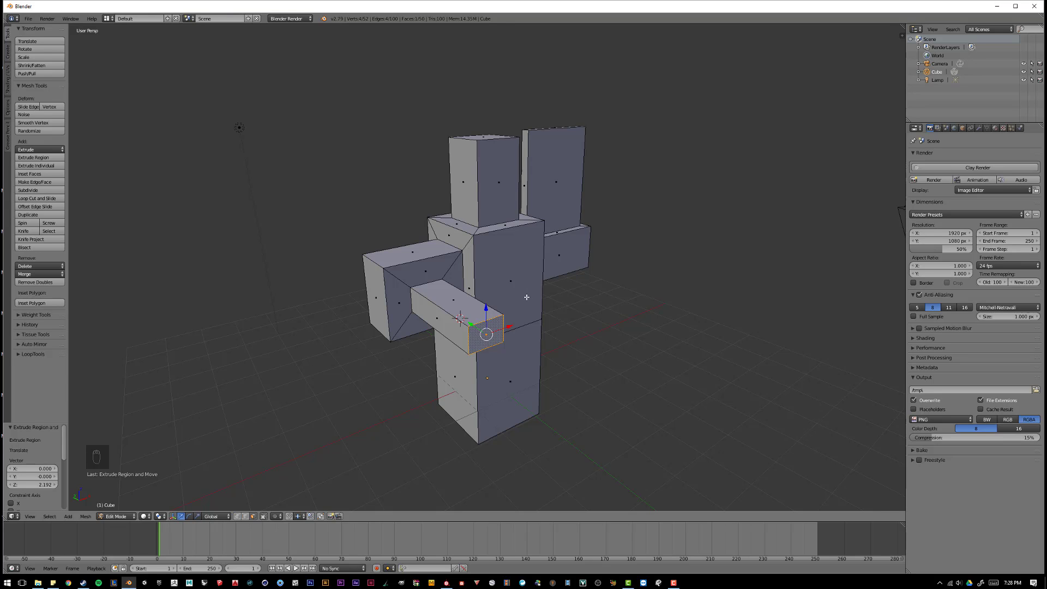
{"action": "key", "text": "Tab"}
{"action": "middle_click_drag", "start_coordinate": [525, 297], "coordinate": [480, 256]}
{"action": "right_click", "coordinate": [491, 244]}
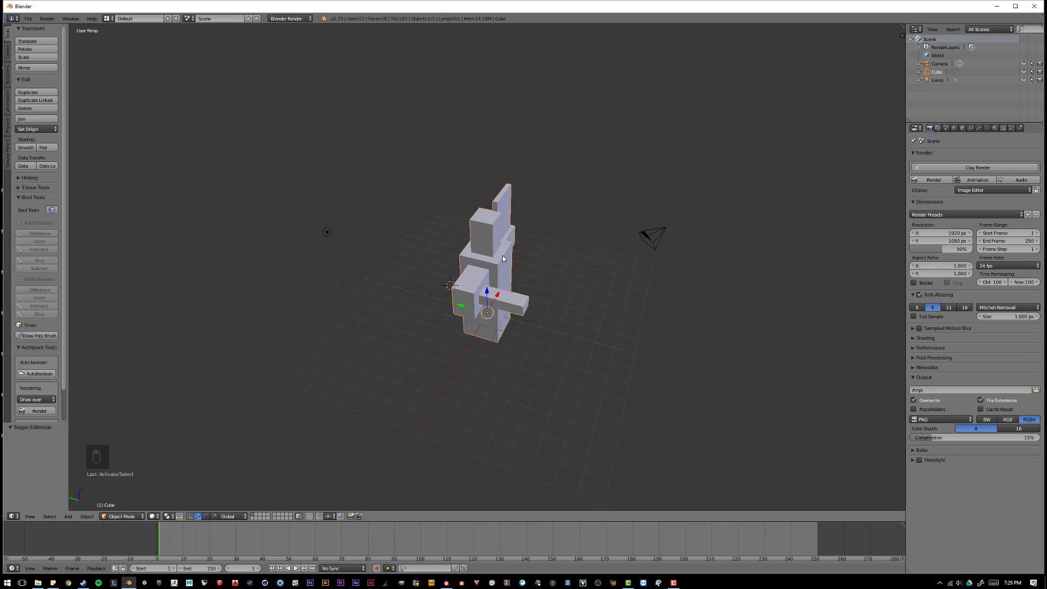
{"action": "middle_click_drag", "start_coordinate": [502, 255], "coordinate": [477, 264]}
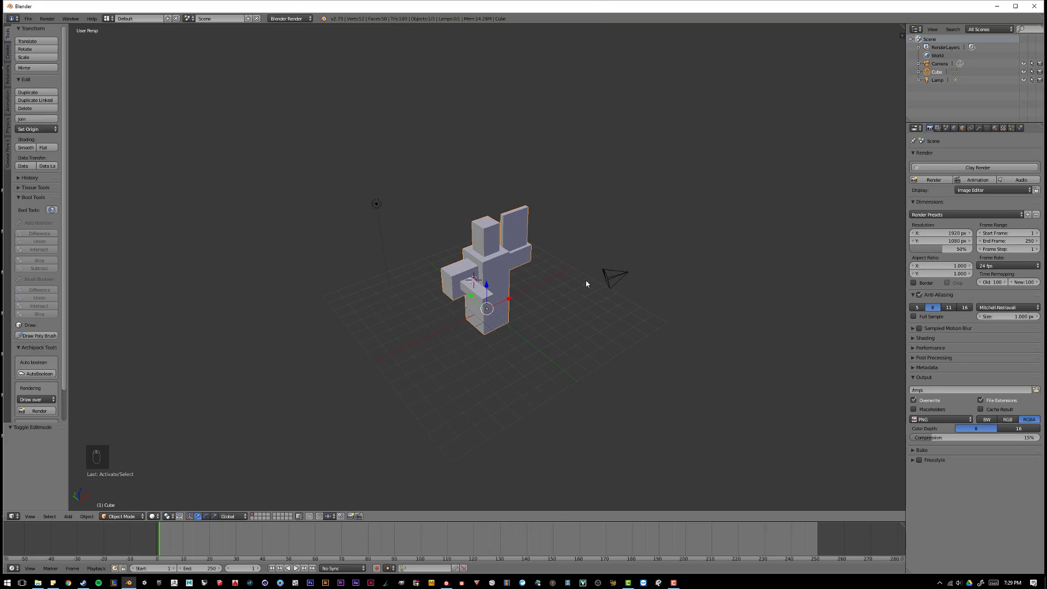
Select the camera, the lamp and the camera again as separate objects in Object Mode
{"action": "right_click", "coordinate": [603, 279]}
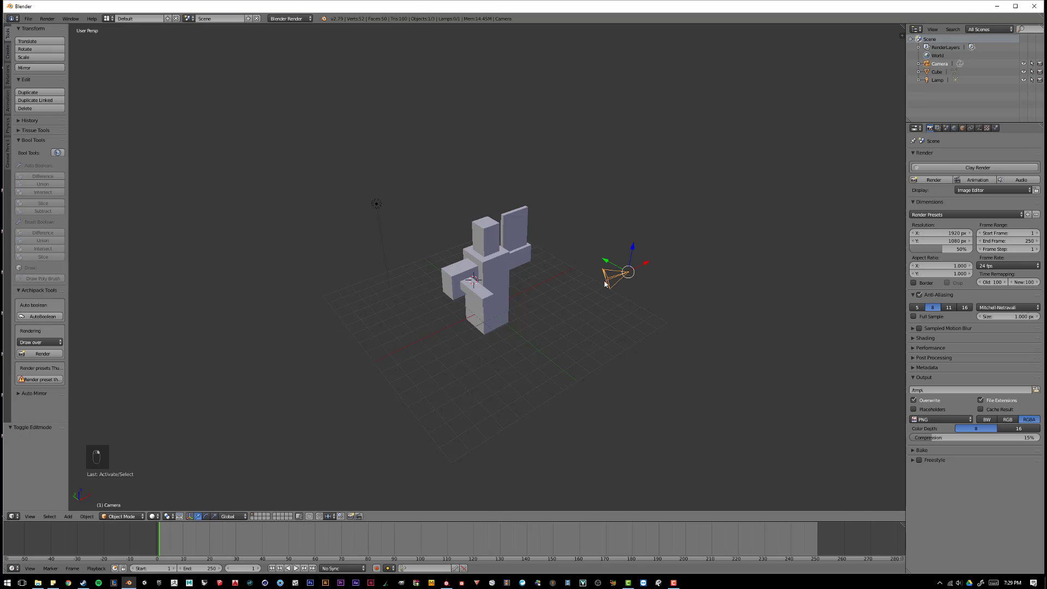
{"action": "right_click", "coordinate": [376, 205]}
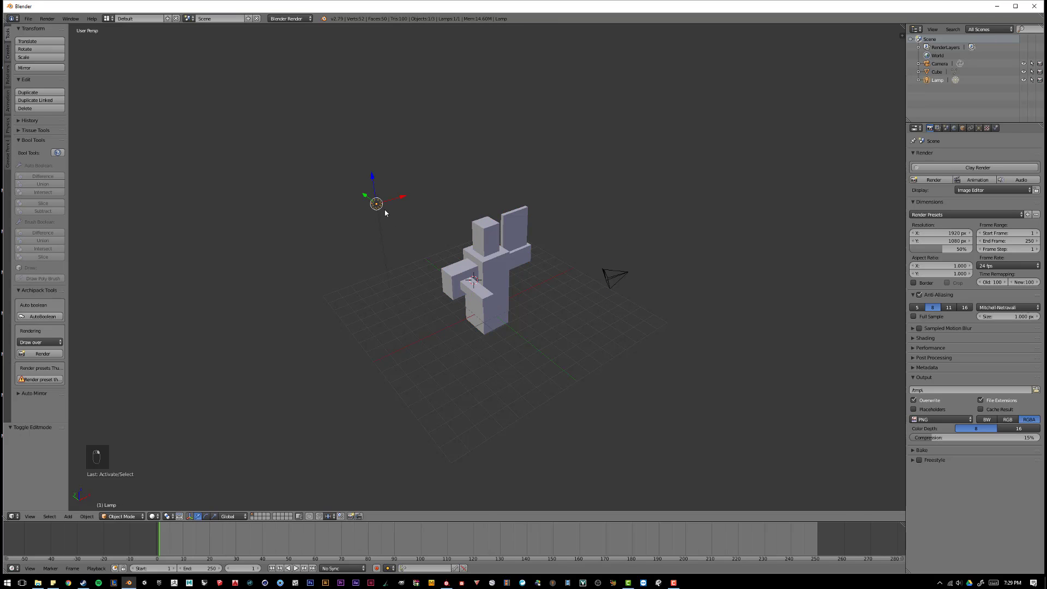
{"action": "right_click", "coordinate": [623, 275]}
{"action": "scroll", "coordinate": [606, 283], "scroll_direction": "up", "scroll_amount": 3}
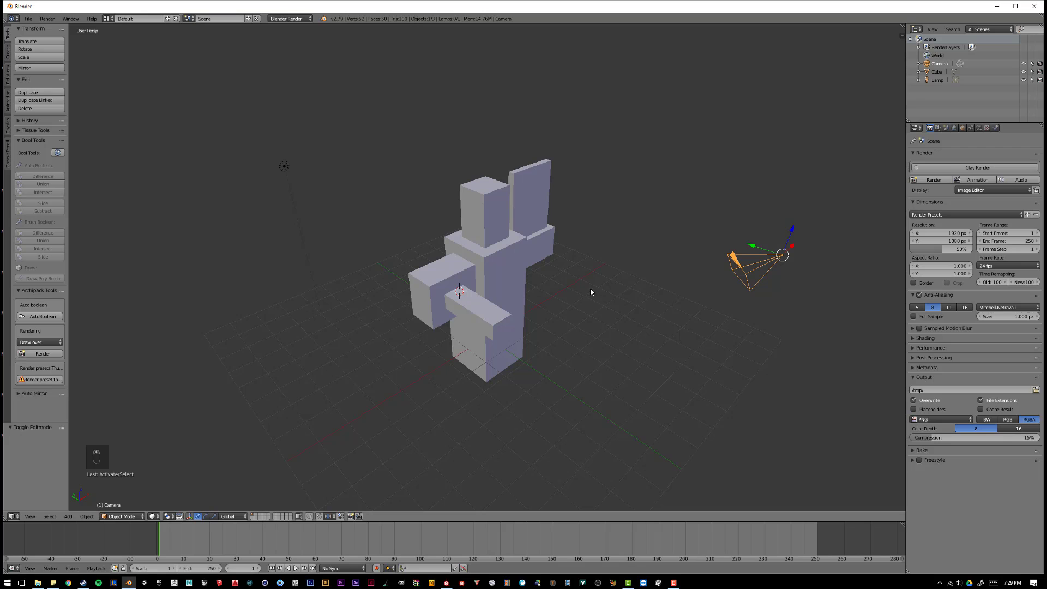
Add a second cube mesh on the ground beside the blocky figure, between it and the camera
{"action": "key", "text": "shift+a"}
{"action": "mouse_move", "coordinate": [580, 306]}
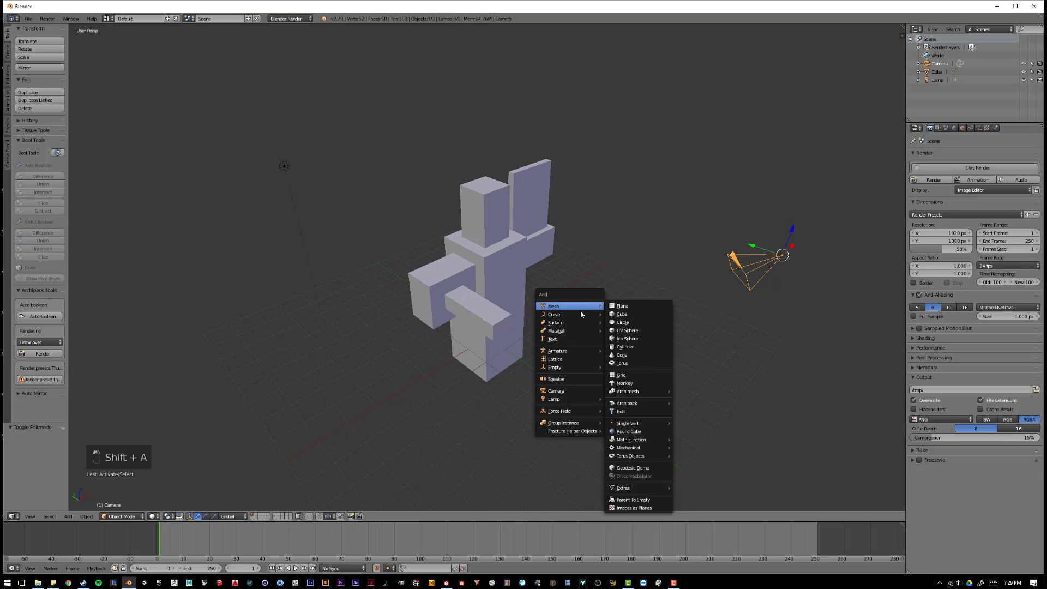
{"action": "left_click", "coordinate": [630, 307]}
{"action": "middle_click_drag", "start_coordinate": [627, 311], "coordinate": [612, 326]}
In Edit Mode, inset the new cube's top face by about 0.53, extrude it upward as a smaller block, and return to Object Mode
{"action": "key", "text": "Tab"}
{"action": "right_click", "coordinate": [612, 326]}
{"action": "key", "text": "i"}
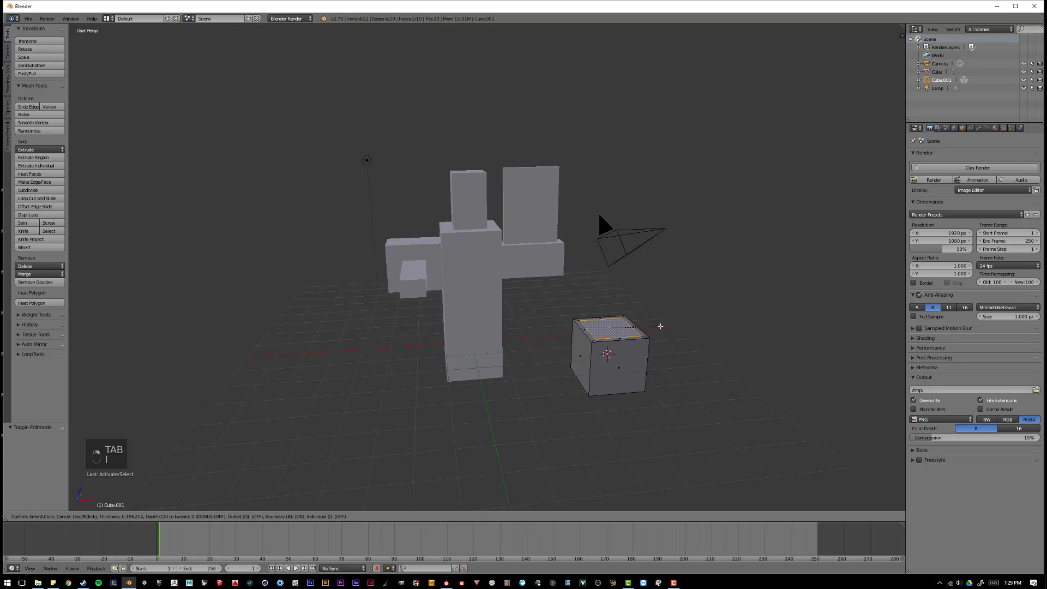
{"action": "left_click", "coordinate": [655, 327]}
{"action": "key", "text": "e"}
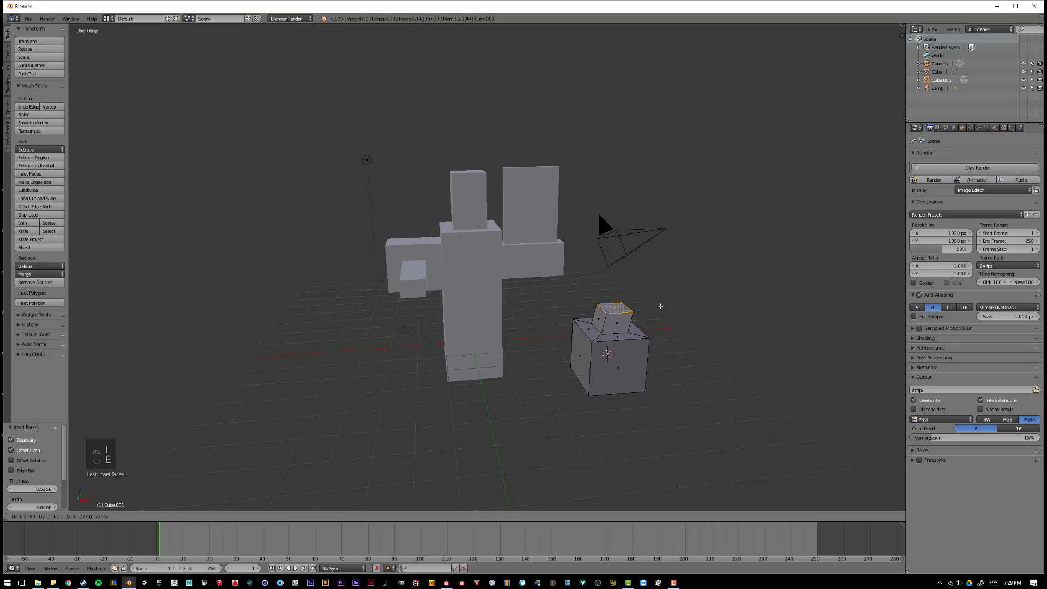
{"action": "left_click", "coordinate": [660, 298]}
{"action": "key", "text": "Tab"}
{"action": "middle_click_drag", "start_coordinate": [660, 298], "coordinate": [590, 299]}
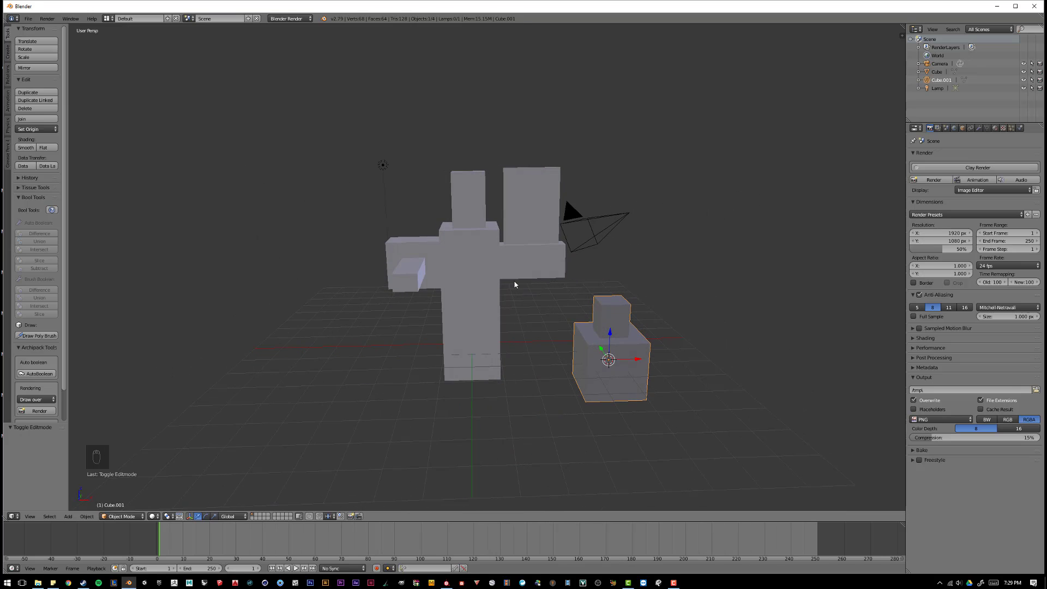
{"action": "scroll", "coordinate": [514, 284], "scroll_direction": "down", "scroll_amount": 3}
{"action": "middle_click_drag", "start_coordinate": [556, 285], "coordinate": [557, 293]}
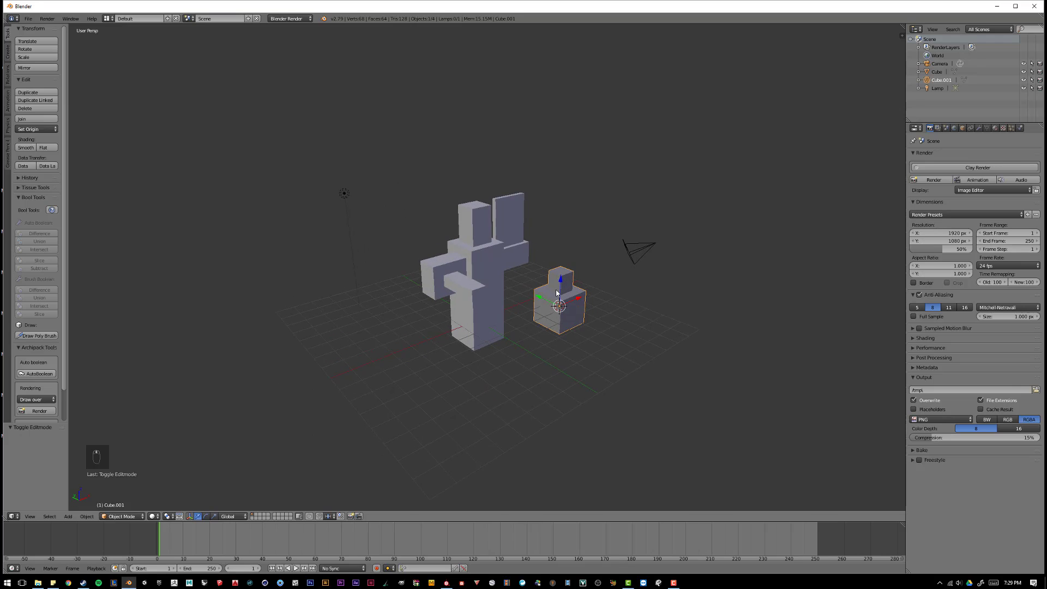